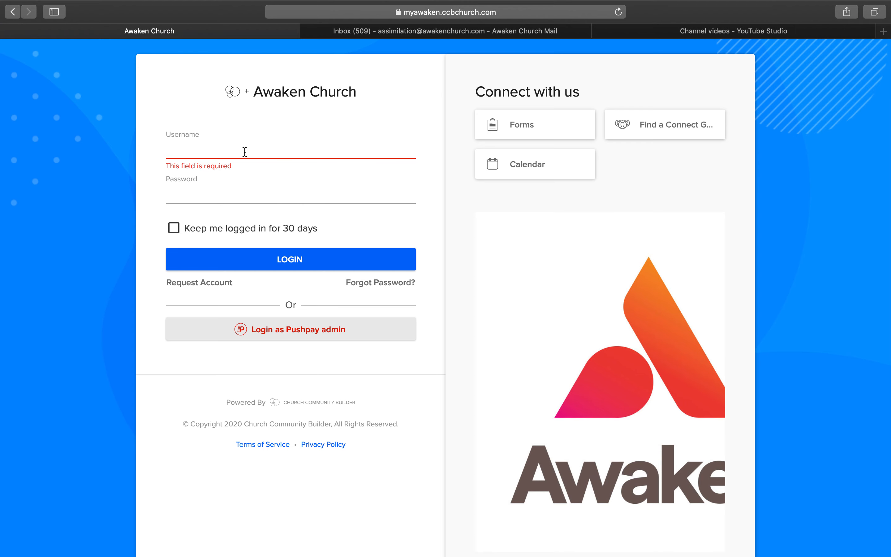
- Log in with the saved username and account password, keeping the session logged in for 30 days
{"action": "left_click", "coordinate": [239, 188]}
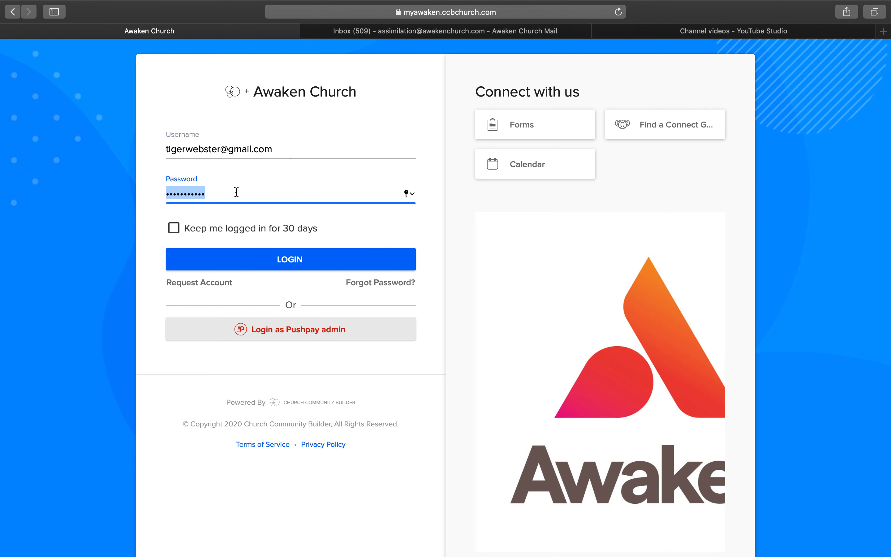
{"action": "left_click", "coordinate": [175, 229]}
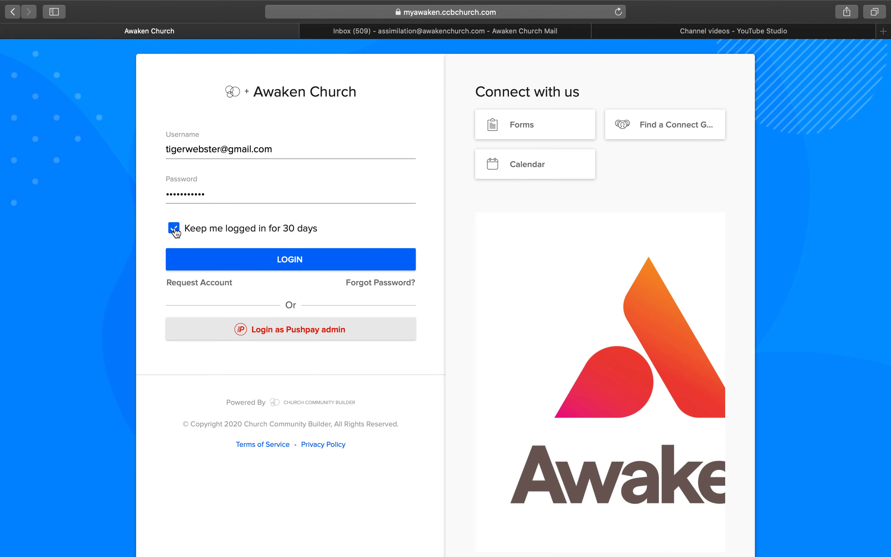
{"action": "left_click", "coordinate": [235, 261]}
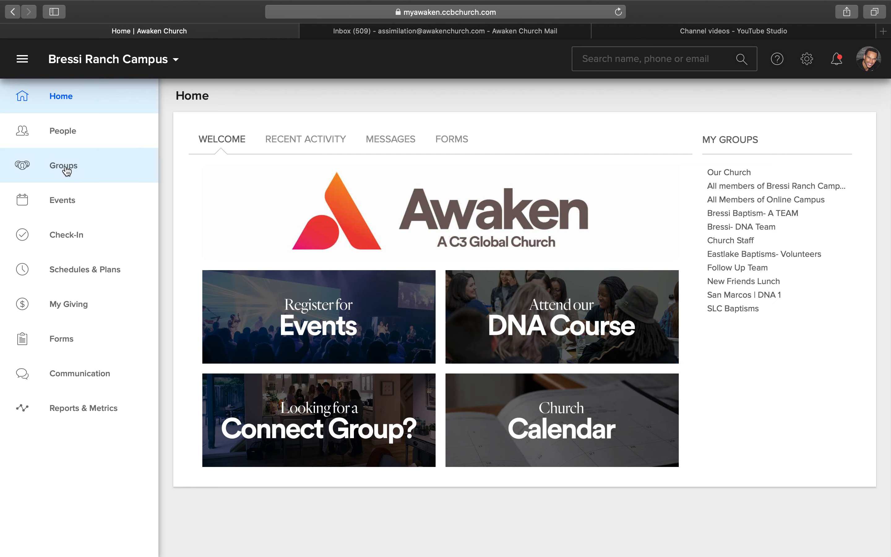
- Open the San Marcos | DNA 1 group from the list of my groups
{"action": "left_click", "coordinate": [53, 169]}
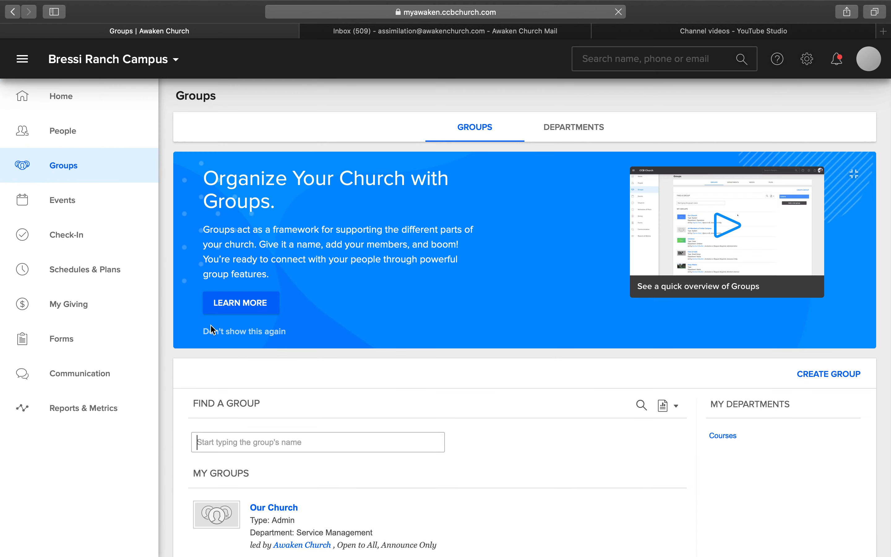
{"action": "scroll", "coordinate": [335, 346], "scroll_direction": "down", "scroll_amount": 10}
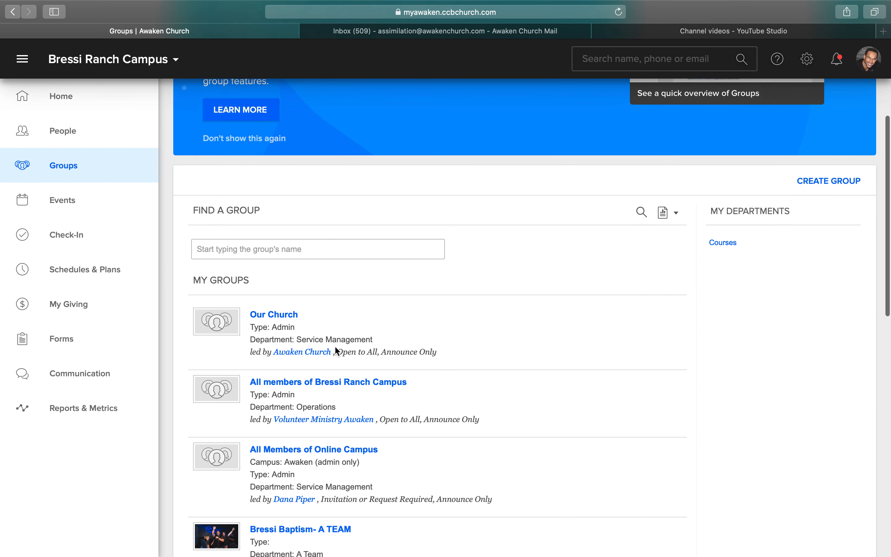
{"action": "scroll", "coordinate": [335, 346], "scroll_direction": "down", "scroll_amount": 8}
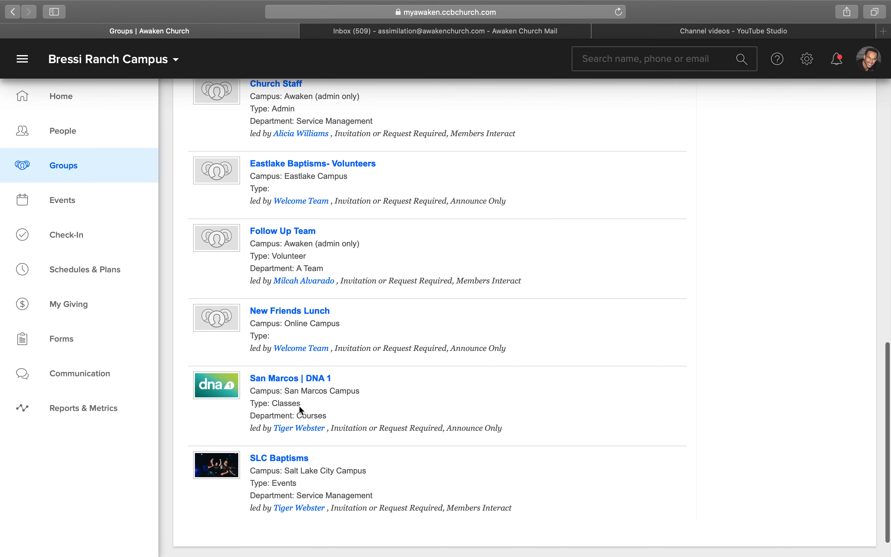
{"action": "left_click", "coordinate": [289, 378]}
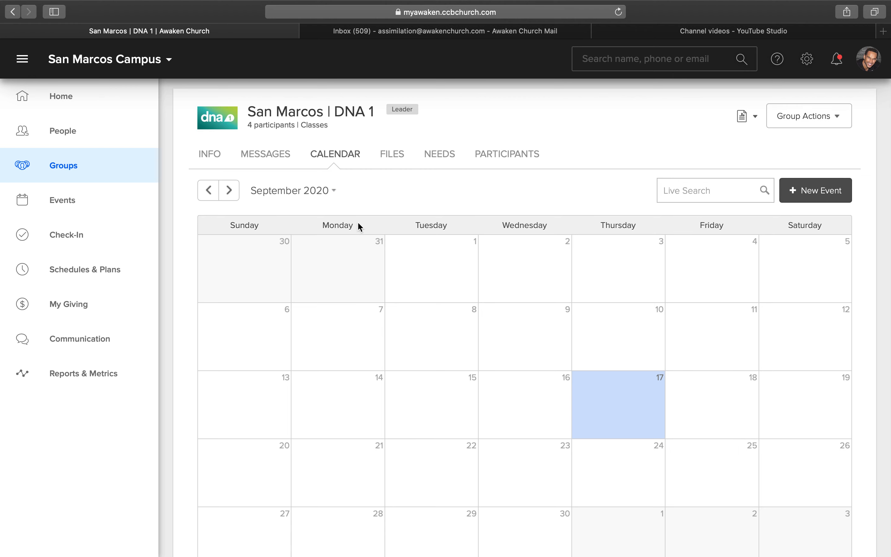
- Start a new event on November 1, 2020 in the group calendar, with Rooms & Resources not needed
{"action": "left_click", "coordinate": [229, 190]}
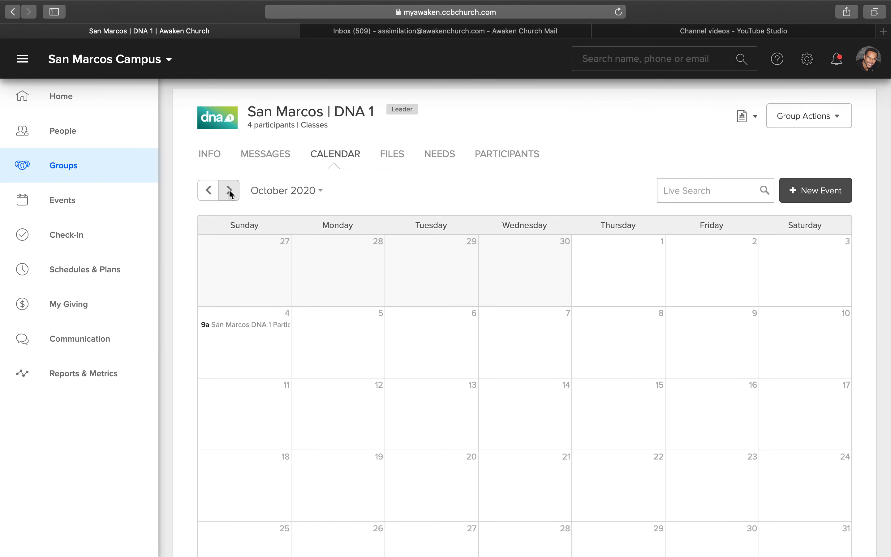
{"action": "left_click", "coordinate": [229, 190]}
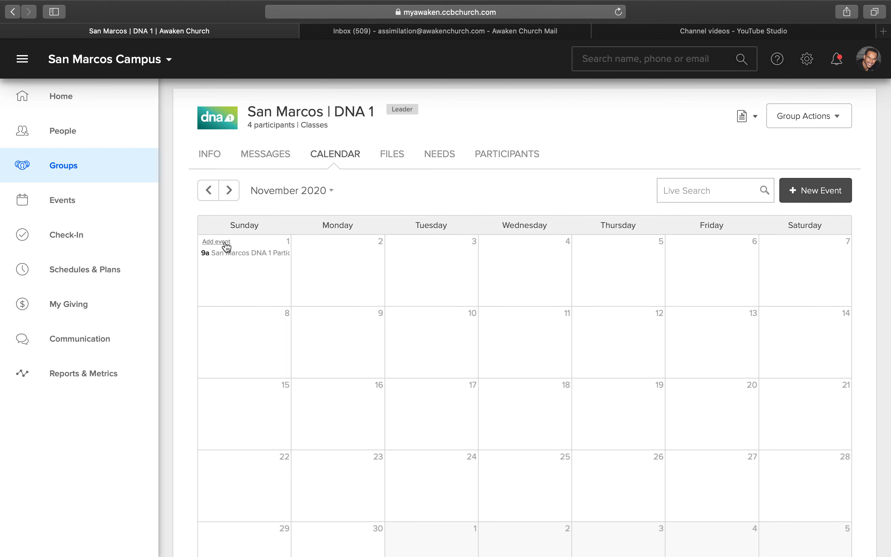
{"action": "left_click", "coordinate": [224, 243]}
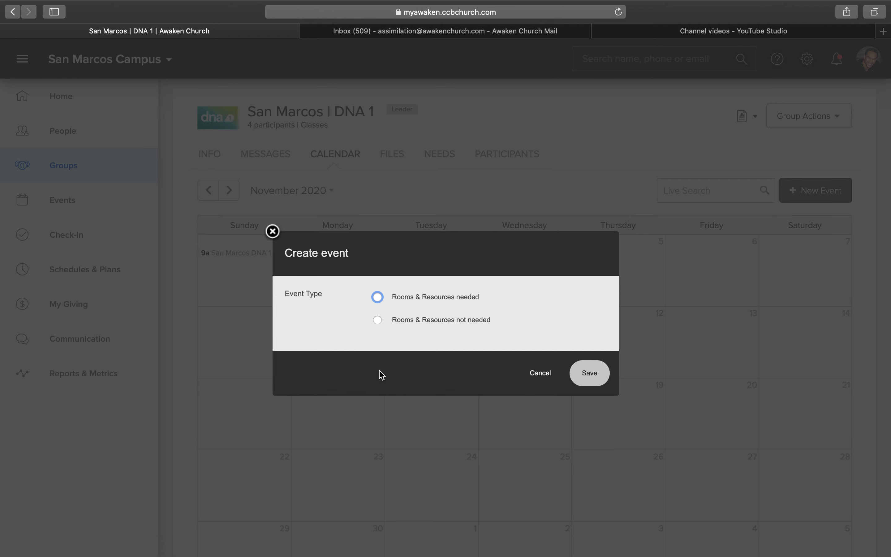
{"action": "left_click", "coordinate": [377, 321]}
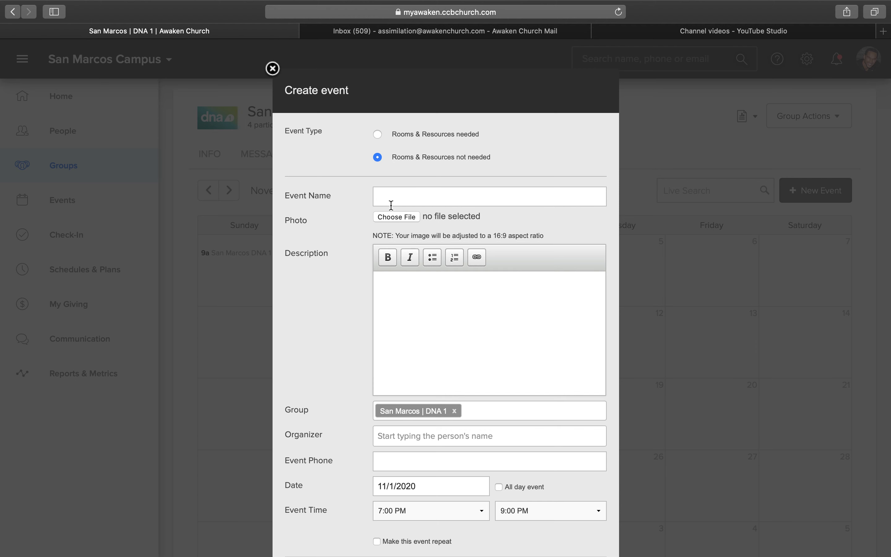
- Name the event "DNA 1 - Tutorial"
{"action": "type", "text": "DNA 1"}
{"action": "type", "text": " - TE"}
{"action": "type", "text": "ST"}
{"action": "key", "text": "BackSpace"}
{"action": "key", "text": "BackSpace"}
{"action": "key", "text": "BackSpace"}
{"action": "type", "text": "utorial"}
{"action": "left_click", "coordinate": [405, 300]}
- Set the event's organizer to Welcome Team and its date to 11/01/2020
{"action": "scroll", "coordinate": [413, 317], "scroll_direction": "down", "scroll_amount": 2}
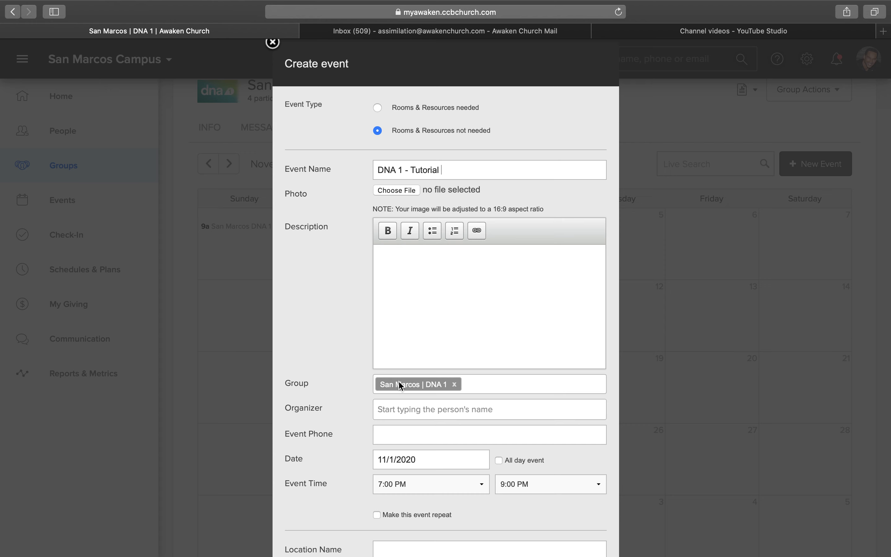
{"action": "left_click", "coordinate": [394, 411]}
{"action": "type", "text": "wel"}
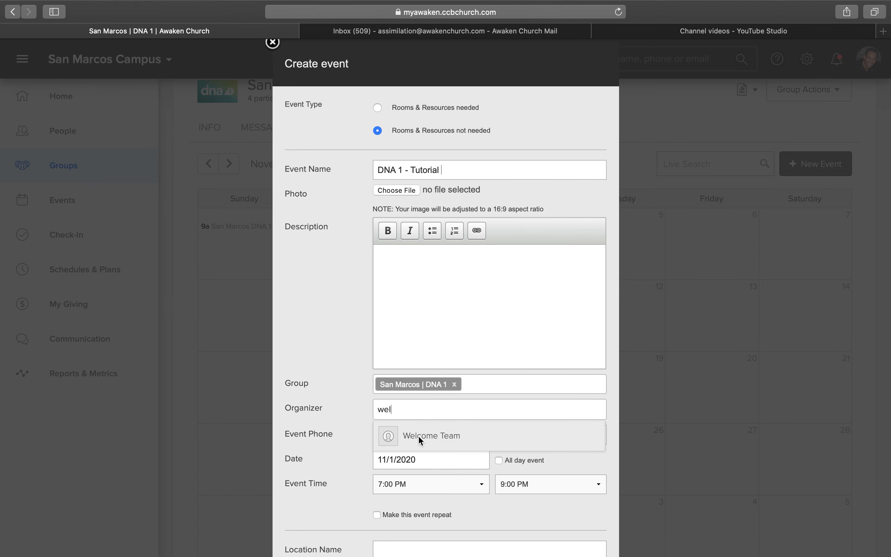
{"action": "left_click", "coordinate": [418, 435]}
{"action": "scroll", "coordinate": [439, 388], "scroll_direction": "down", "scroll_amount": 3}
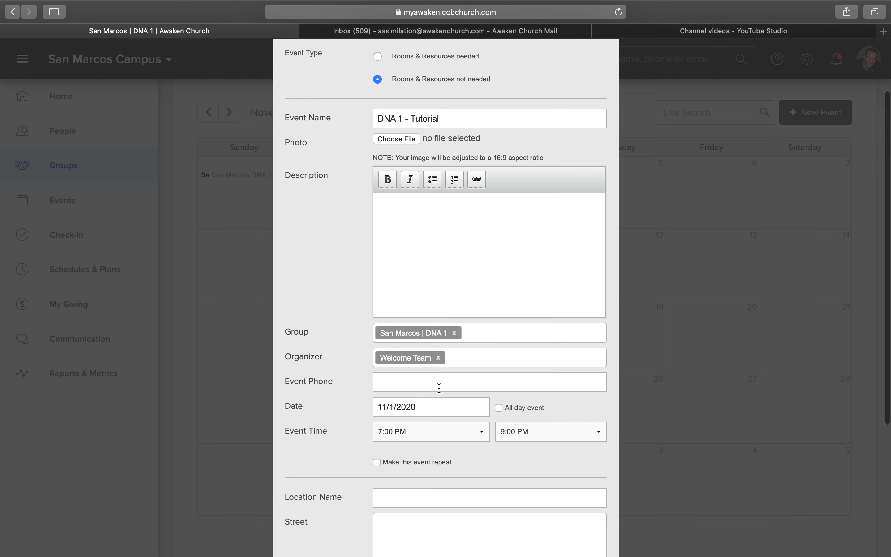
{"action": "left_click", "coordinate": [403, 408]}
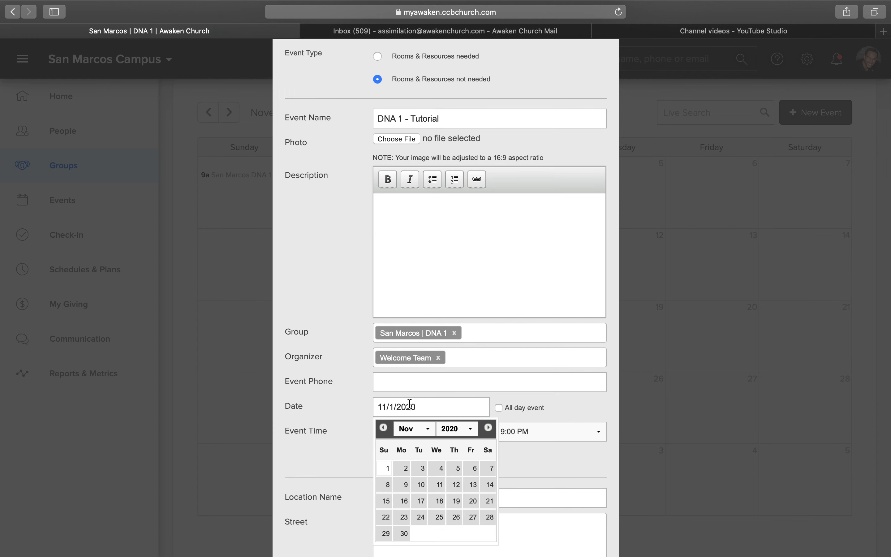
{"action": "left_click", "coordinate": [387, 470]}
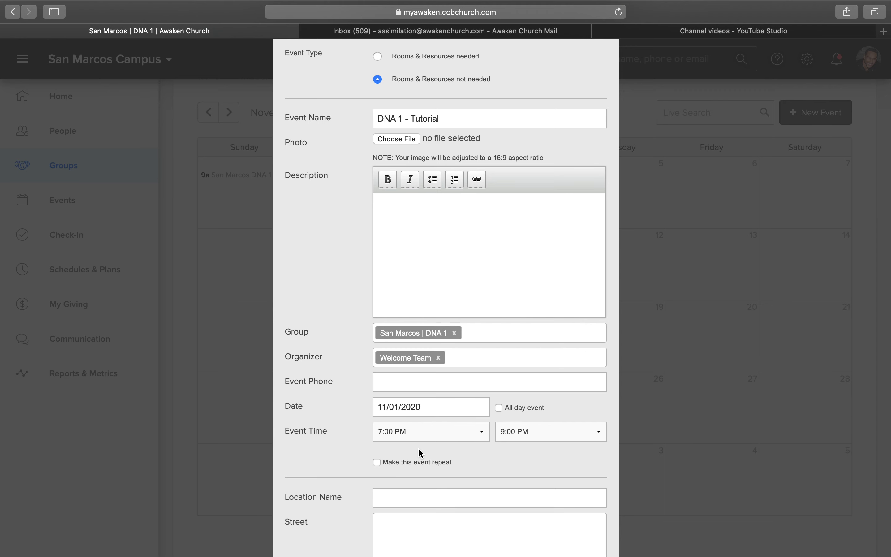
- Set the event time from 9:00 AM to 11:00 AM
{"action": "left_click", "coordinate": [453, 438]}
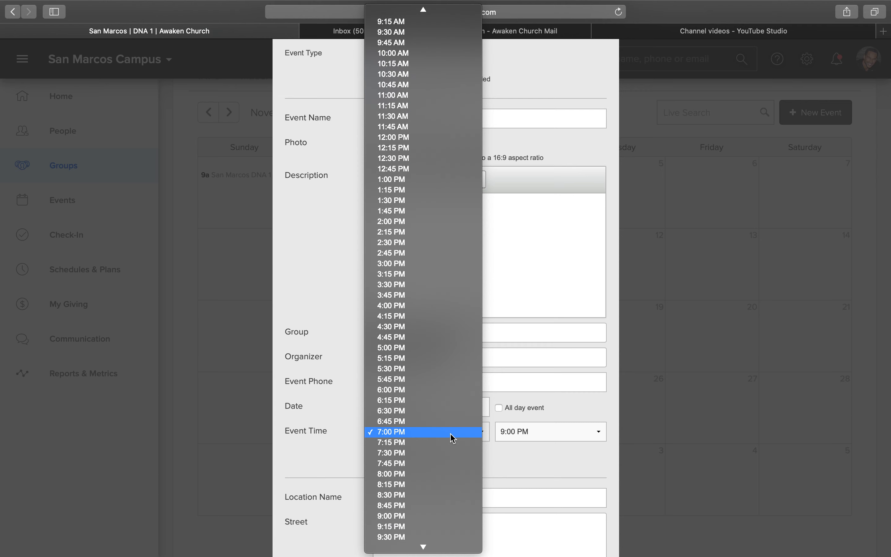
{"action": "scroll", "coordinate": [434, 408], "scroll_direction": "up", "scroll_amount": 2}
{"action": "scroll", "coordinate": [434, 409], "scroll_direction": "down", "scroll_amount": 4}
{"action": "scroll", "coordinate": [435, 409], "scroll_direction": "up", "scroll_amount": 10}
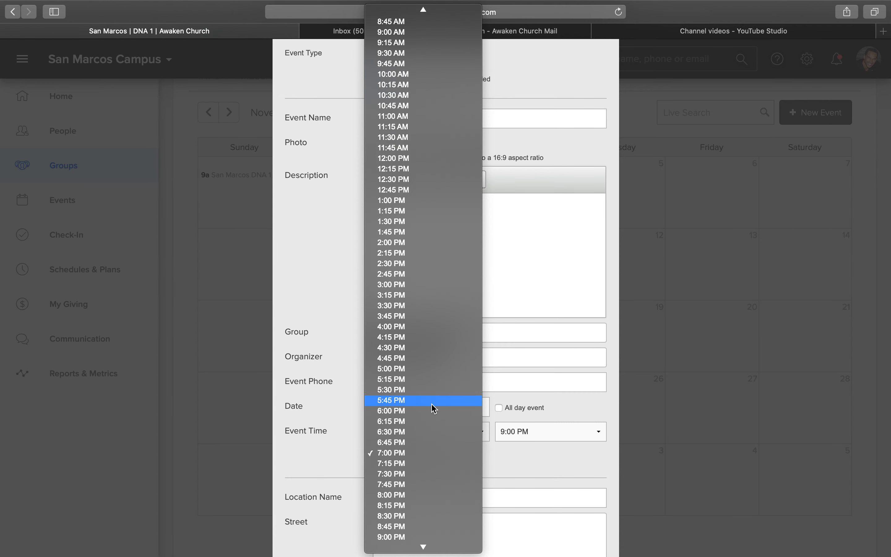
{"action": "scroll", "coordinate": [435, 409], "scroll_direction": "up", "scroll_amount": 1}
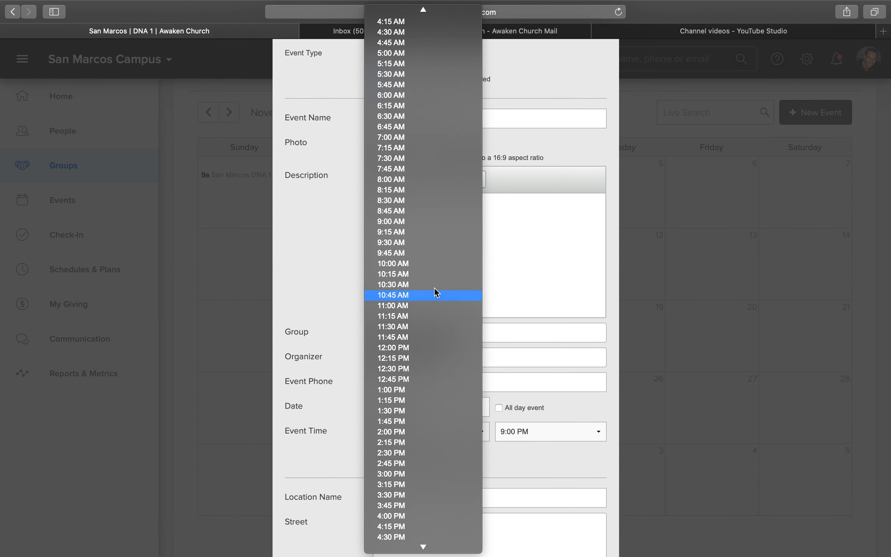
{"action": "left_click", "coordinate": [428, 221]}
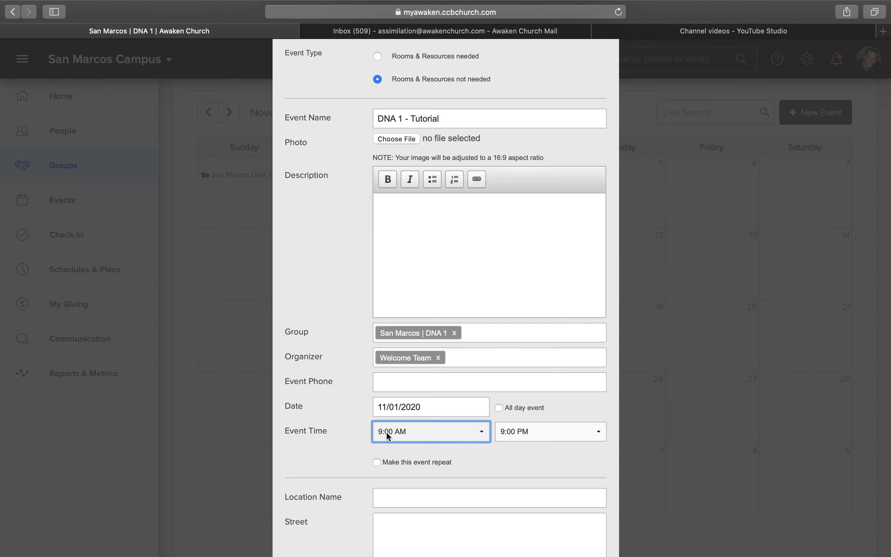
{"action": "left_click", "coordinate": [508, 434]}
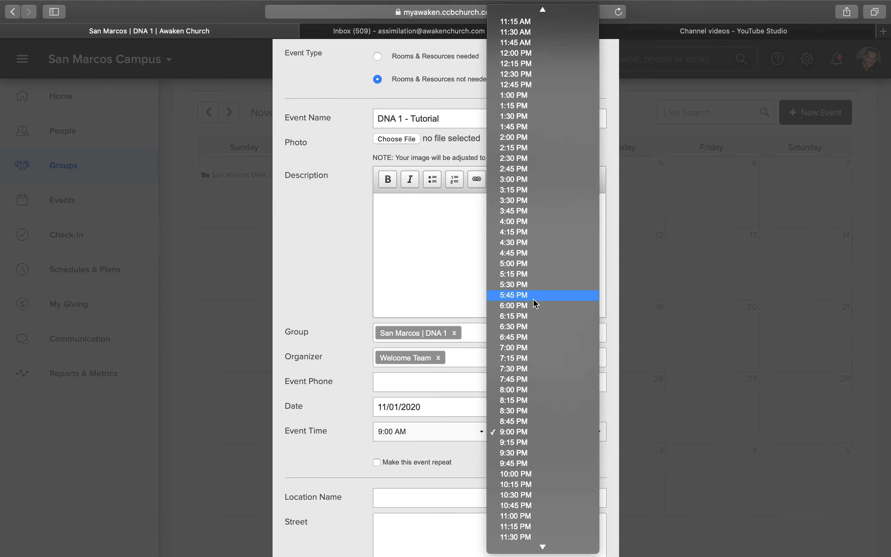
{"action": "scroll", "coordinate": [534, 300], "scroll_direction": "up", "scroll_amount": 5}
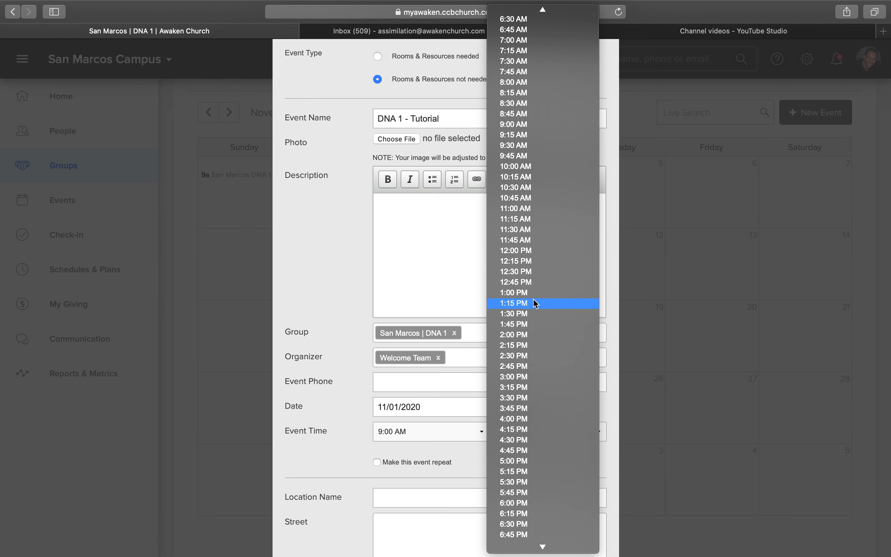
{"action": "left_click", "coordinate": [523, 209]}
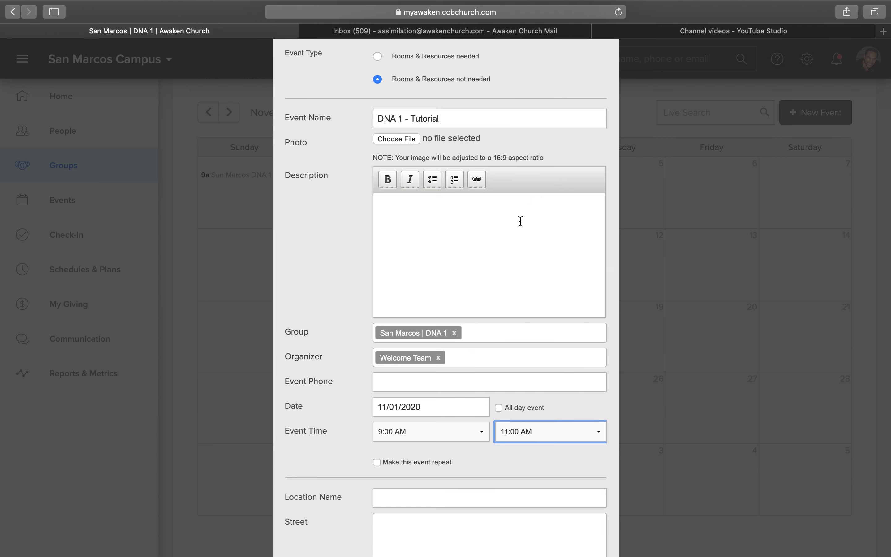
- Review the repeat option, the location fields and the remaining settings of the event form
{"action": "scroll", "coordinate": [461, 437], "scroll_direction": "down", "scroll_amount": 5}
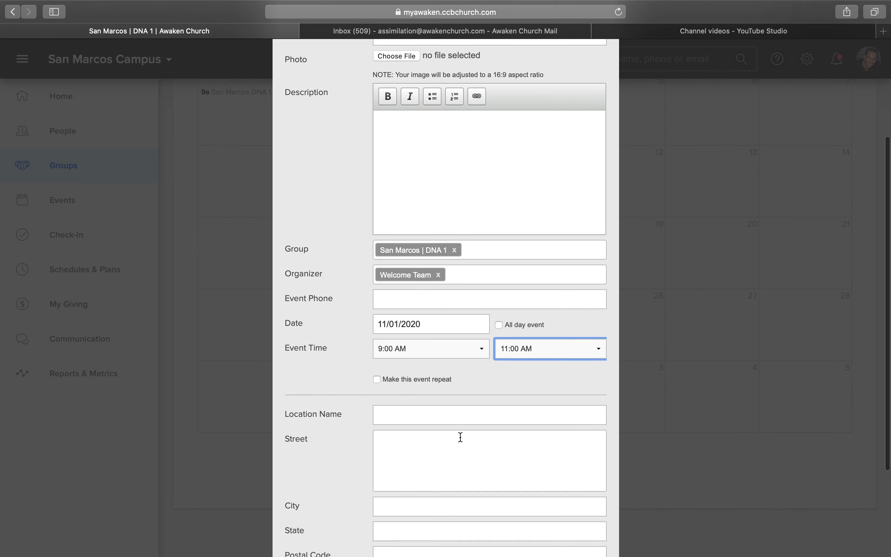
{"action": "left_click_drag", "start_coordinate": [455, 373], "coordinate": [376, 386]}
{"action": "left_click", "coordinate": [354, 379]}
{"action": "left_click", "coordinate": [400, 404]}
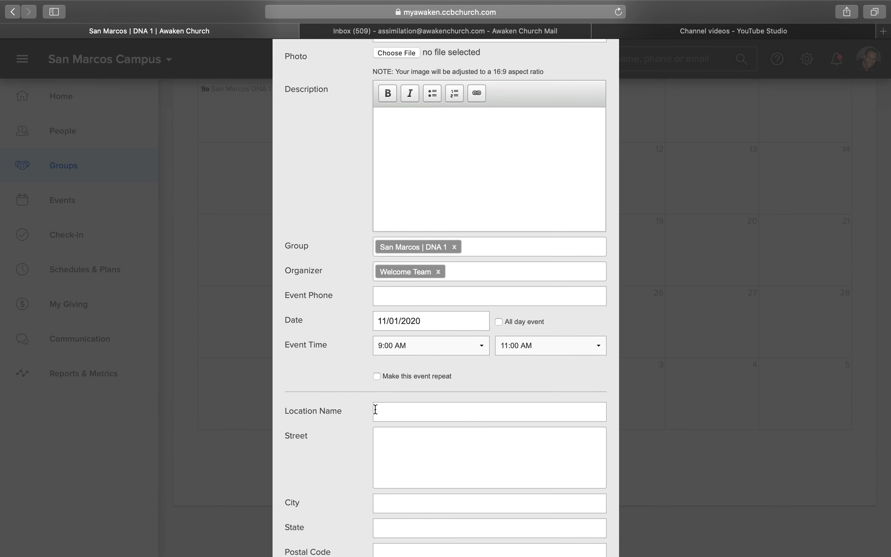
{"action": "scroll", "coordinate": [411, 393], "scroll_direction": "down", "scroll_amount": 2}
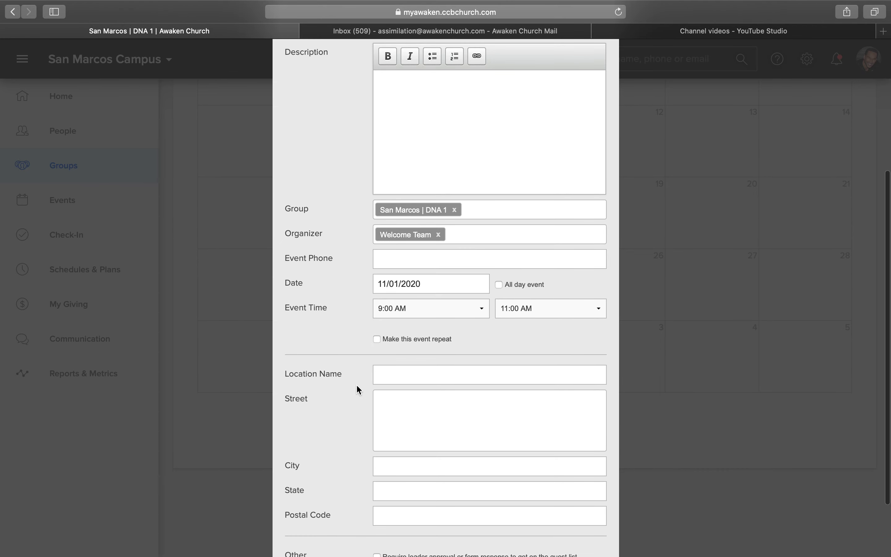
{"action": "scroll", "coordinate": [357, 385], "scroll_direction": "down", "scroll_amount": 3}
{"action": "scroll", "coordinate": [357, 385], "scroll_direction": "up", "scroll_amount": 4}
{"action": "scroll", "coordinate": [357, 385], "scroll_direction": "up", "scroll_amount": 10}
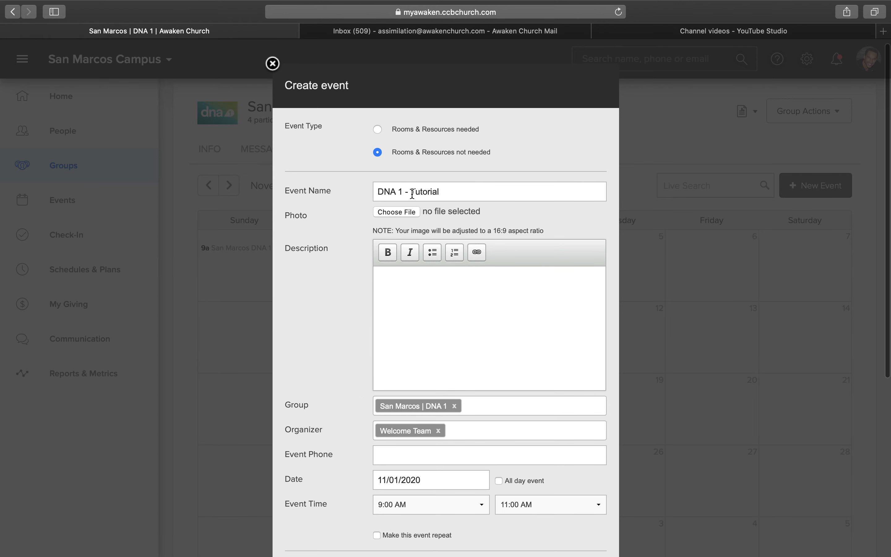
- Change the event name to "DNA 1 - SAN MARCOS - PARTICIPANTS"
{"action": "left_click_drag", "start_coordinate": [445, 190], "coordinate": [413, 192]}
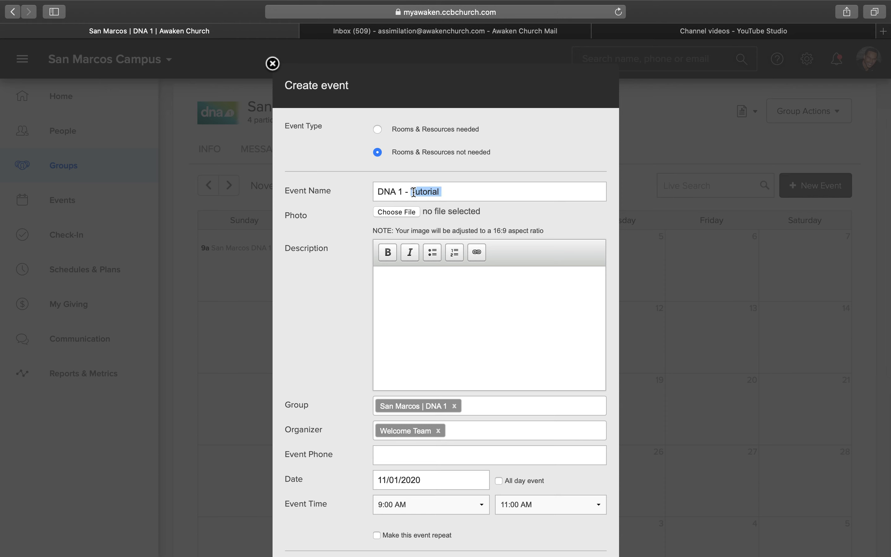
{"action": "type", "text": "SAN MARCOS - PARTIC"}
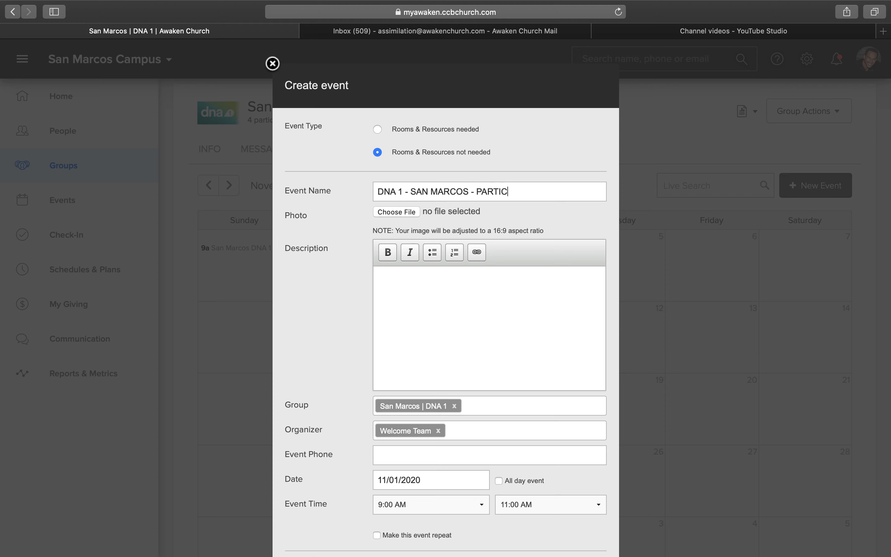
{"action": "type", "text": "IPANTS"}
- Rename the event as "DNA 1 - TEST"
{"action": "key", "text": "BackSpace"}
{"action": "key", "text": "BackSpace"}
{"action": "key", "text": "BackSpace"}
{"action": "key", "text": "BackSpace"}
{"action": "key", "text": "BackSpace"}
{"action": "key", "text": "BackSpace"}
{"action": "key", "text": "BackSpace"}
{"action": "key", "text": "BackSpace"}
{"action": "key", "text": "BackSpace"}
{"action": "key", "text": "BackSpace"}
{"action": "key", "text": "BackSpace"}
{"action": "key", "text": "BackSpace"}
{"action": "key", "text": "BackSpace"}
{"action": "key", "text": "BackSpace"}
{"action": "key", "text": "BackSpace"}
{"action": "key", "text": "BackSpace"}
{"action": "key", "text": "BackSpace"}
{"action": "key", "text": "BackSpace"}
{"action": "key", "text": "BackSpace"}
{"action": "key", "text": "BackSpace"}
{"action": "key", "text": "BackSpace"}
{"action": "key", "text": "BackSpace"}
{"action": "key", "text": "BackSpace"}
{"action": "key", "text": "BackSpace"}
{"action": "key", "text": "BackSpace"}
{"action": "type", "text": "TEST"}
{"action": "left_click", "coordinate": [412, 352]}
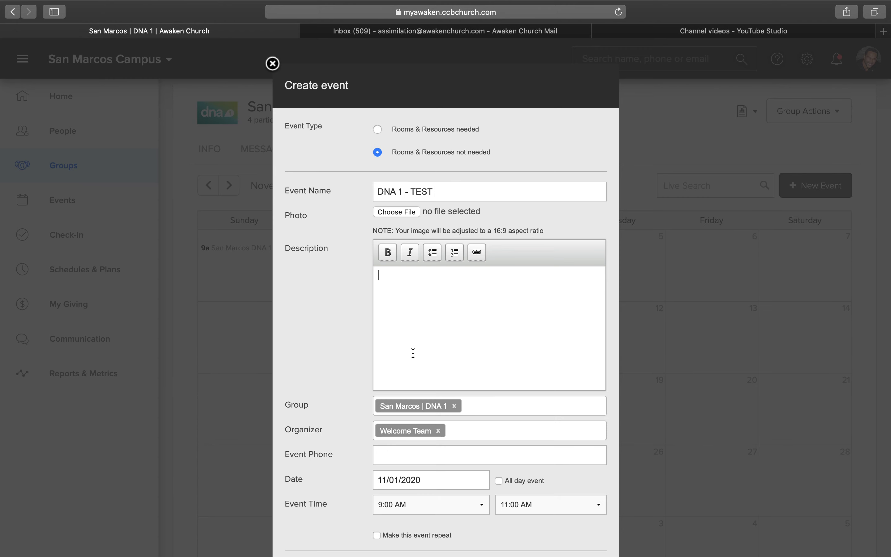
- Save the new event to the San Marcos | DNA 1 group calendar
{"action": "scroll", "coordinate": [414, 363], "scroll_direction": "down", "scroll_amount": 6}
{"action": "scroll", "coordinate": [416, 372], "scroll_direction": "down", "scroll_amount": 2}
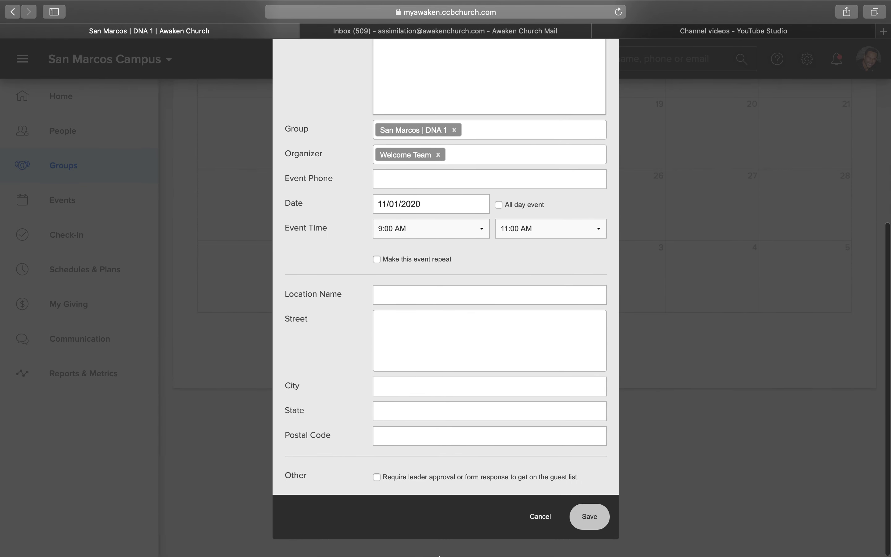
{"action": "left_click", "coordinate": [590, 517]}
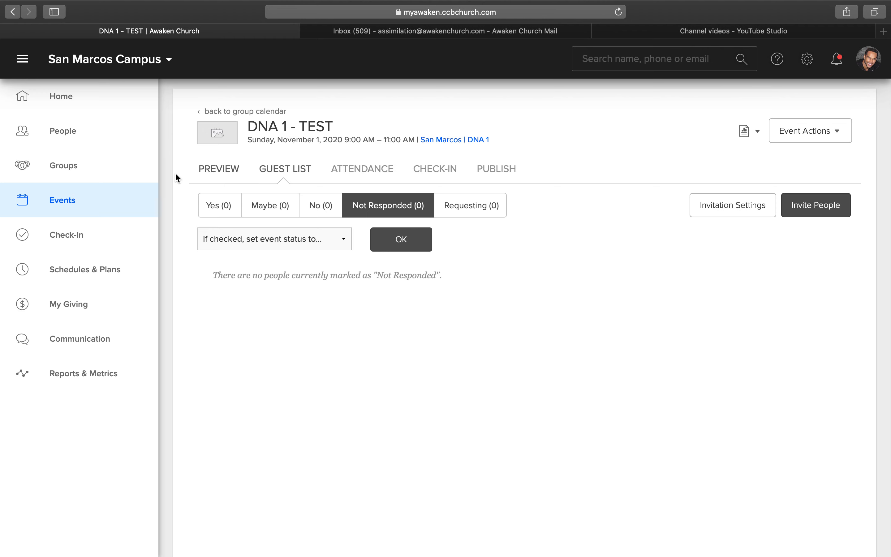
- Find the DNA 1 - TEST event in the Events calendar for November 2020 and open it for management
{"action": "left_click", "coordinate": [77, 166]}
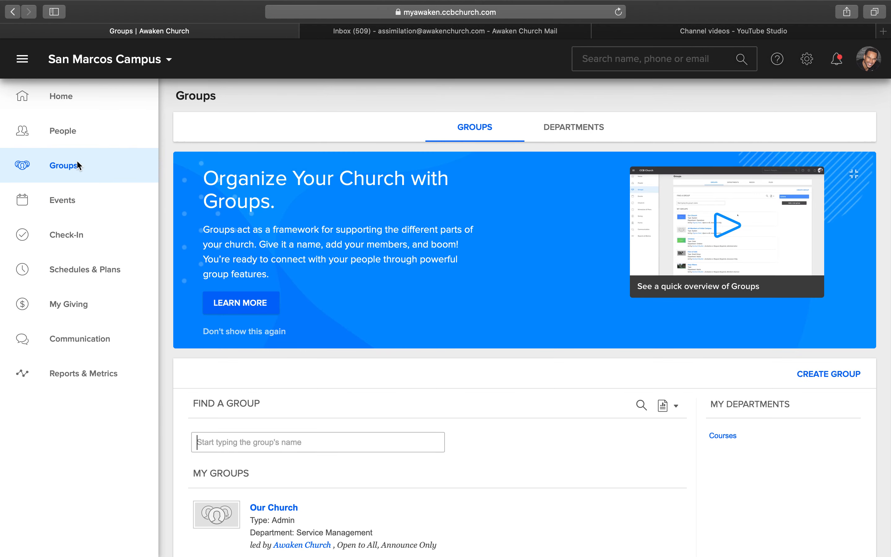
{"action": "left_click", "coordinate": [49, 208]}
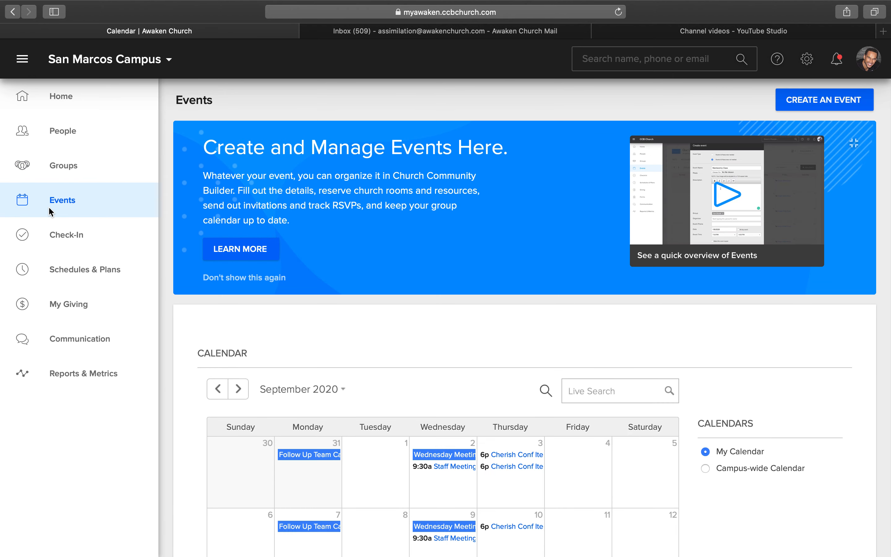
{"action": "scroll", "coordinate": [344, 368], "scroll_direction": "down", "scroll_amount": 2}
{"action": "scroll", "coordinate": [344, 370], "scroll_direction": "down", "scroll_amount": 2}
{"action": "left_click", "coordinate": [239, 294]}
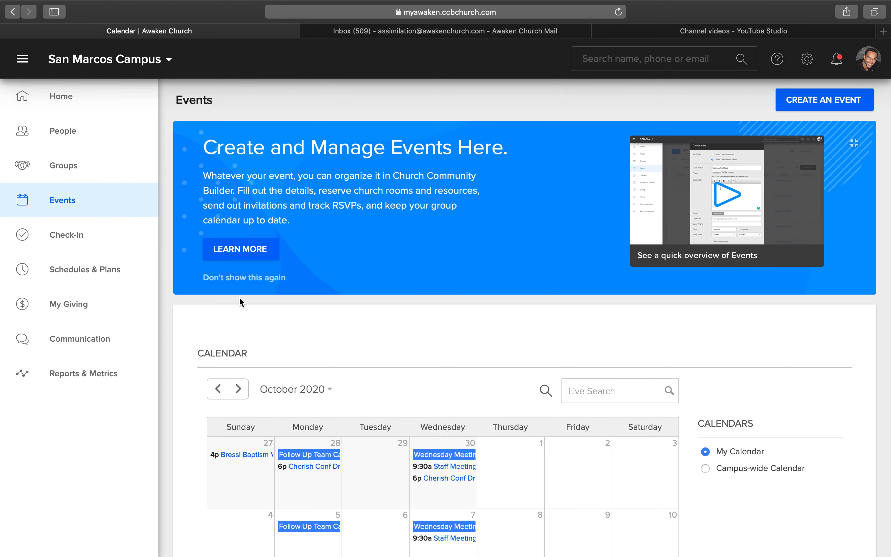
{"action": "left_click", "coordinate": [238, 389]}
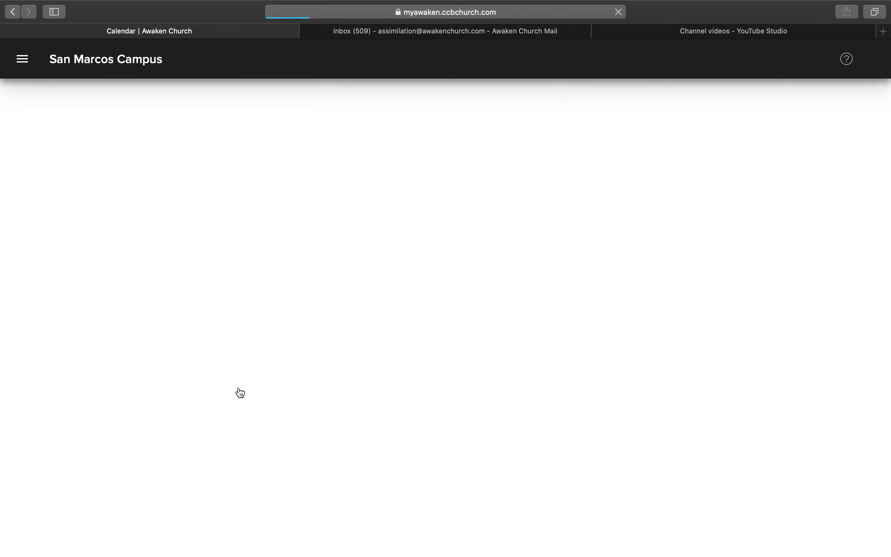
{"action": "scroll", "coordinate": [267, 350], "scroll_direction": "down", "scroll_amount": 3}
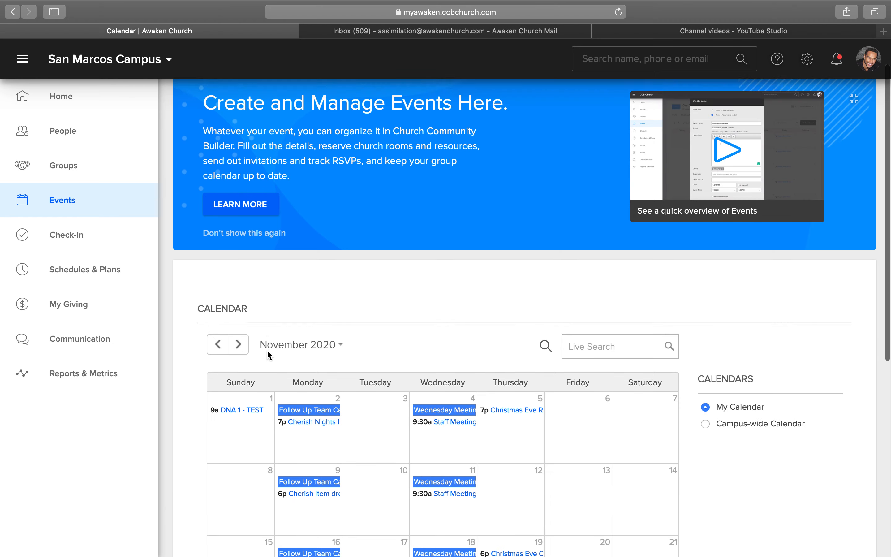
{"action": "left_click", "coordinate": [228, 393]}
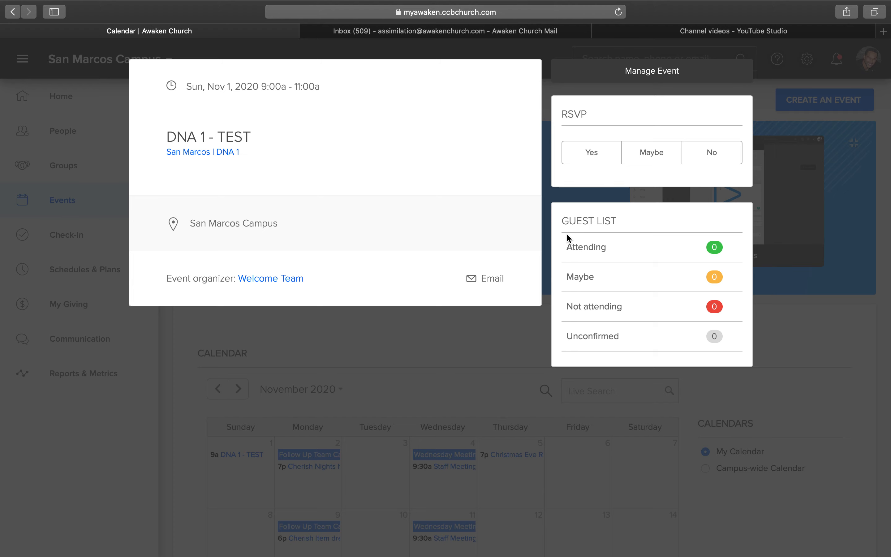
{"action": "left_click", "coordinate": [665, 74]}
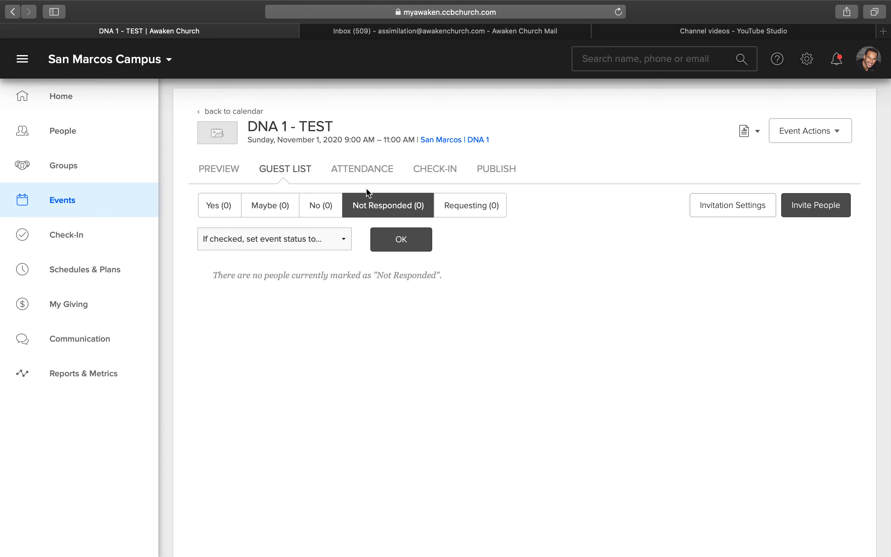
- Set the event's check-in attendance grouping to Weekend Services and save the check-in settings
{"action": "left_click", "coordinate": [439, 170]}
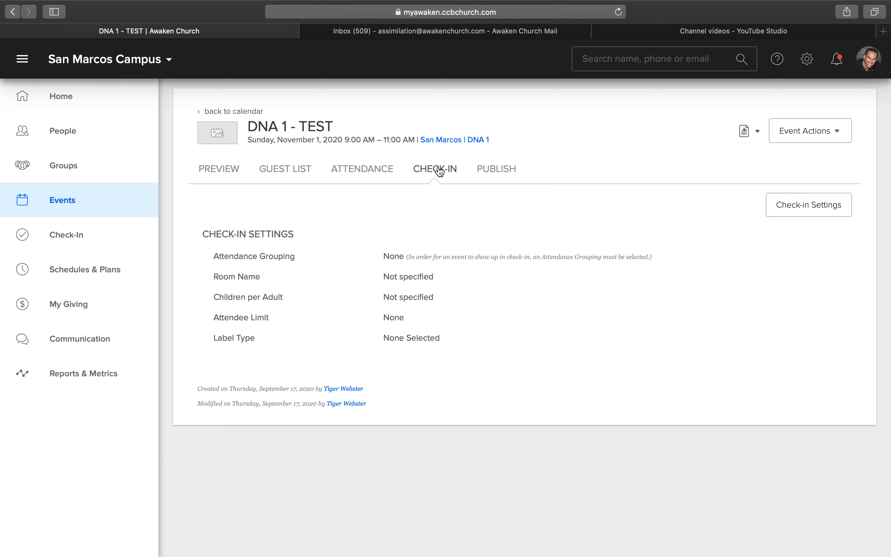
{"action": "left_click", "coordinate": [821, 213]}
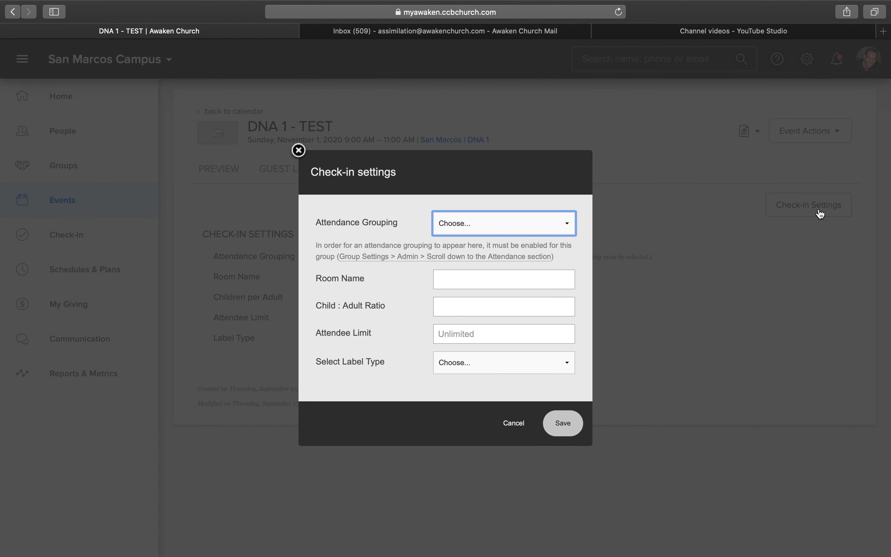
{"action": "left_click", "coordinate": [569, 226]}
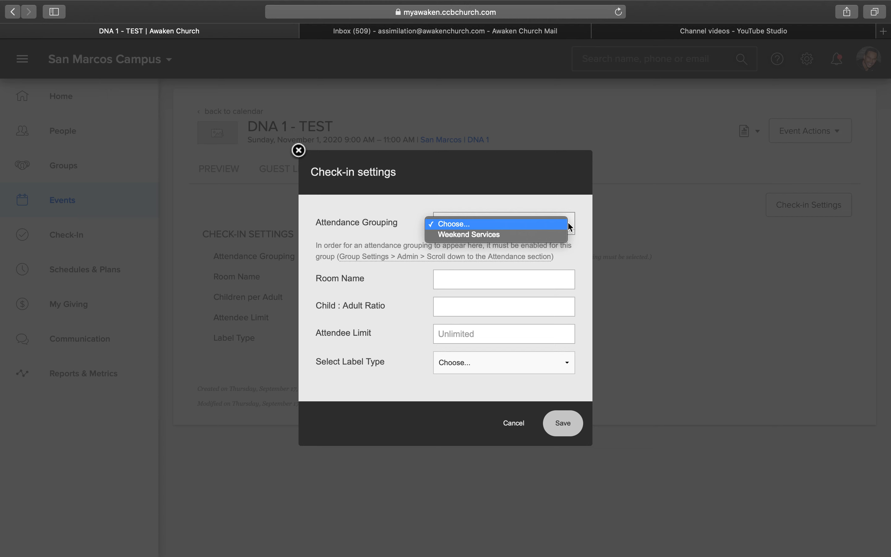
{"action": "left_click", "coordinate": [461, 235]}
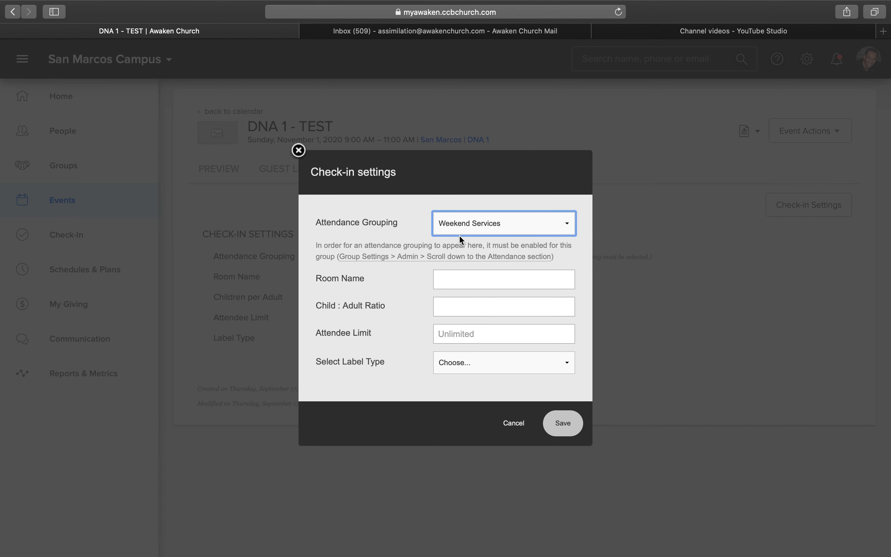
{"action": "left_click", "coordinate": [563, 426]}
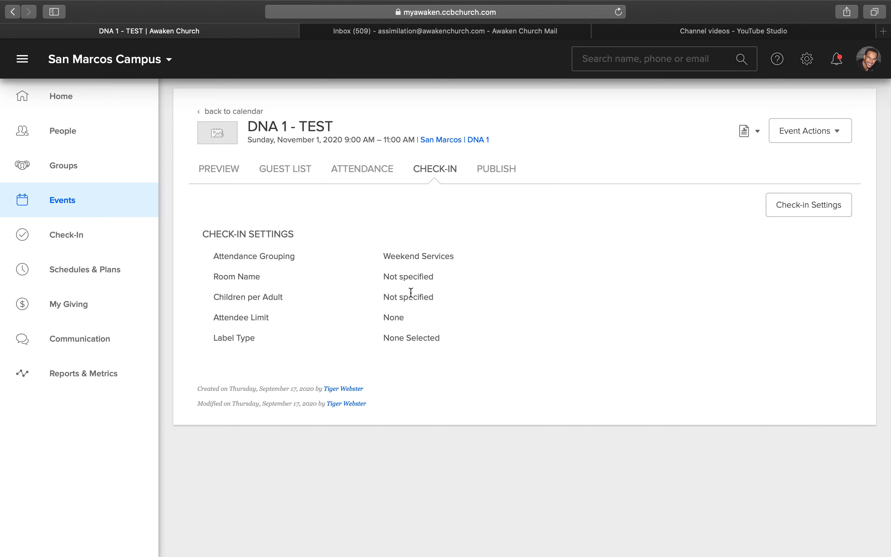
- Review the event's guest list, attendance settings, available reports and invitation settings
{"action": "left_click", "coordinate": [286, 168]}
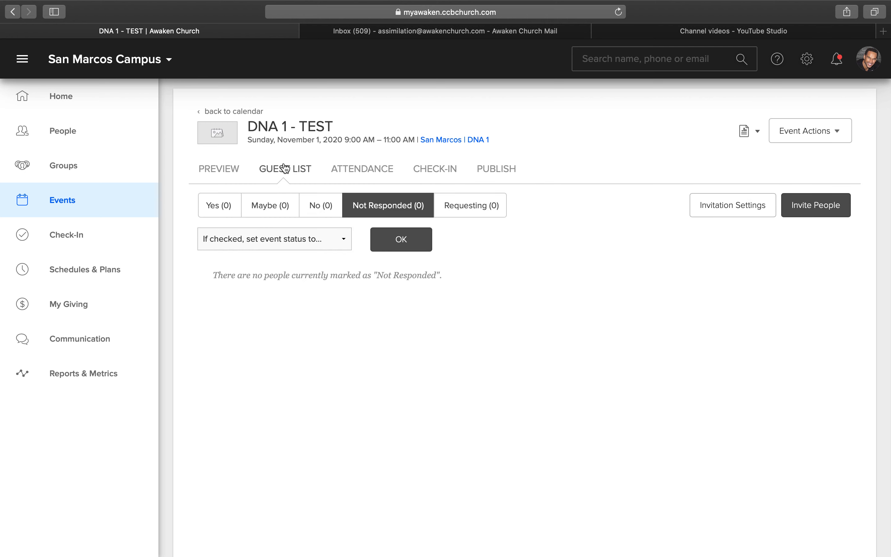
{"action": "left_click", "coordinate": [354, 169]}
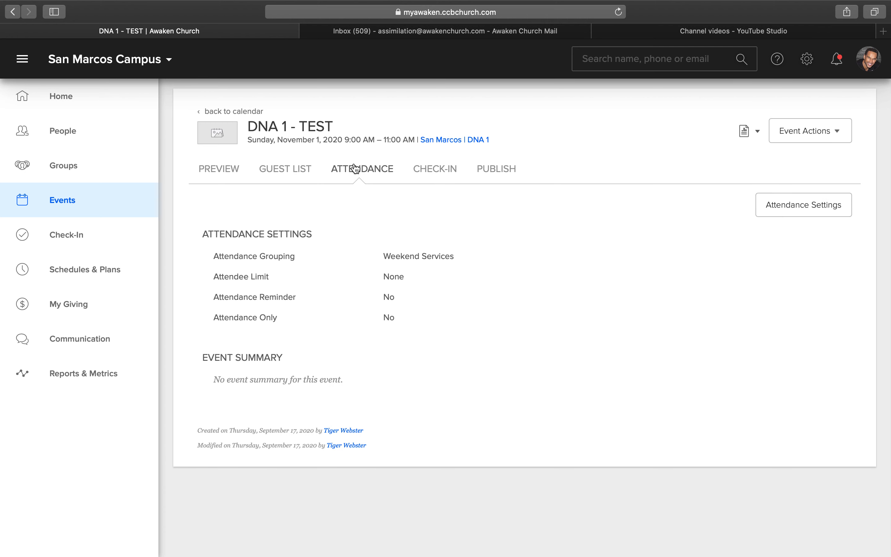
{"action": "left_click", "coordinate": [280, 172]}
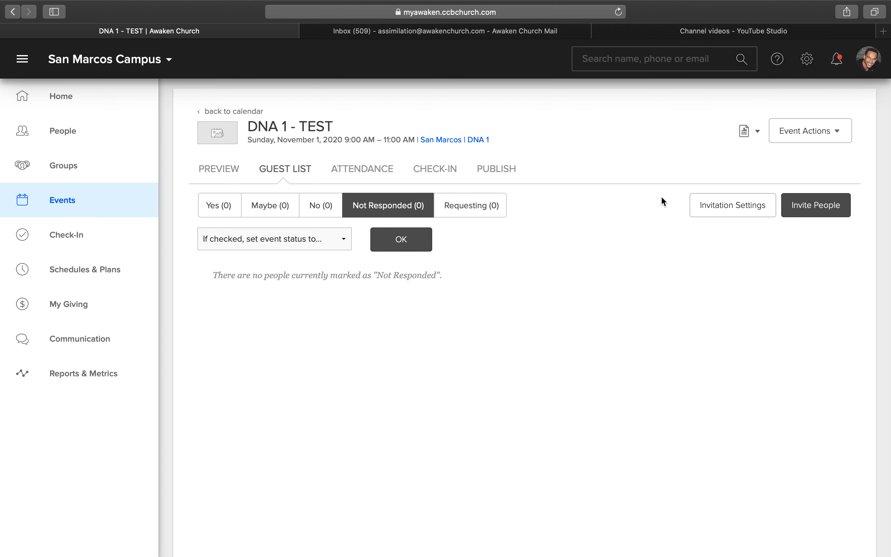
{"action": "left_click", "coordinate": [756, 133]}
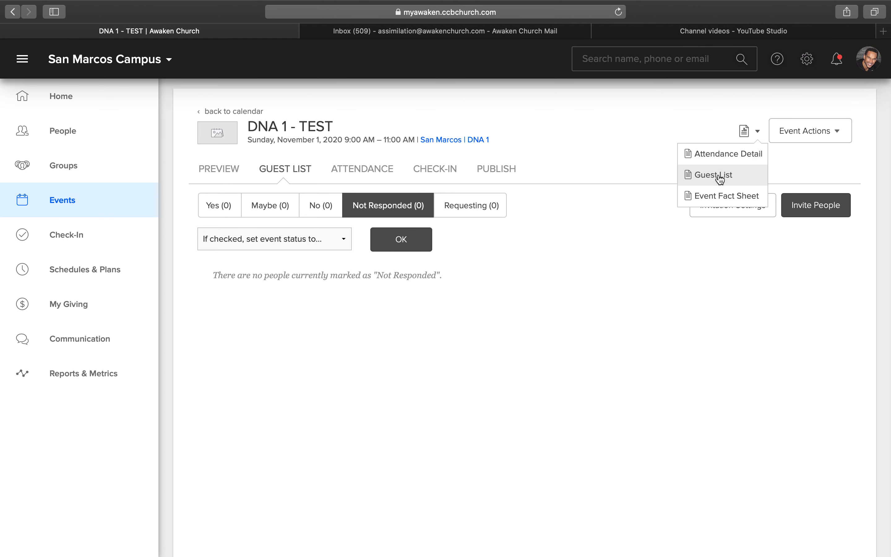
{"action": "left_click", "coordinate": [527, 282]}
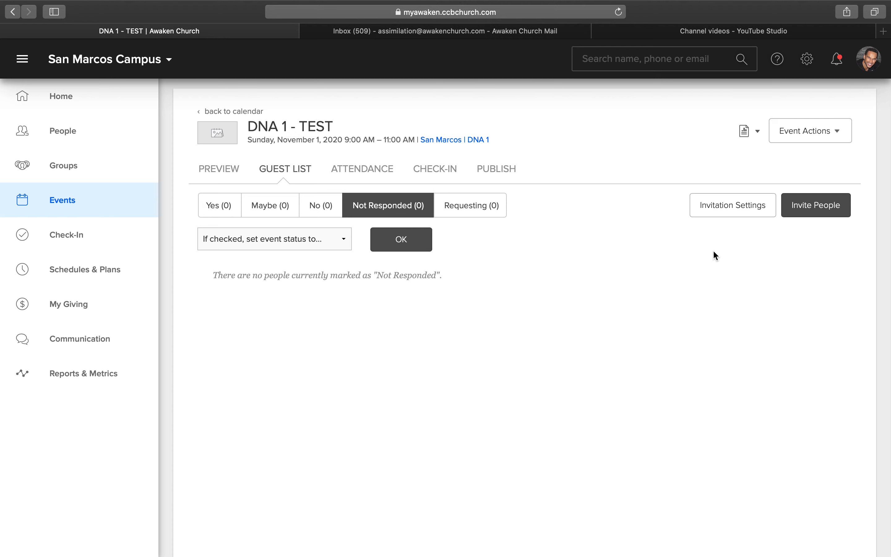
{"action": "left_click", "coordinate": [723, 208]}
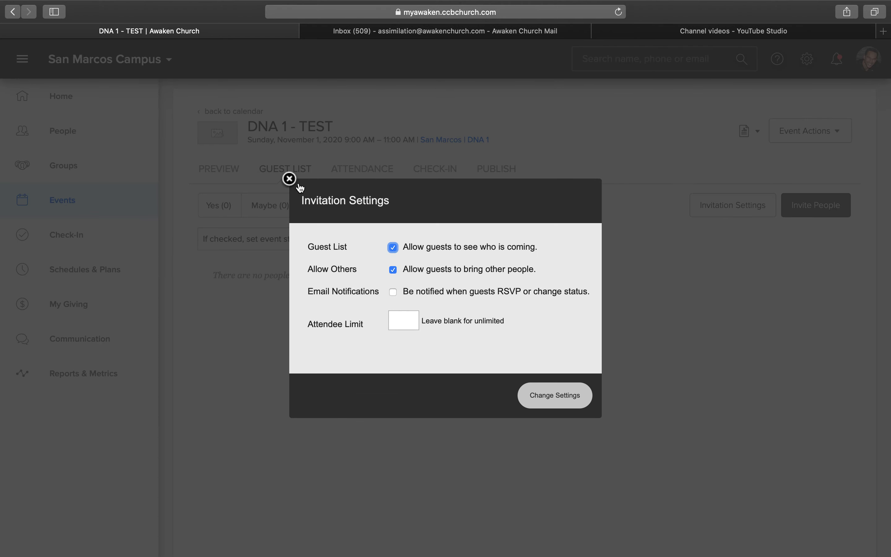
{"action": "left_click", "coordinate": [289, 179]}
- Start inviting people to the event and examine the form for inviting members by group, without sending it
{"action": "left_click", "coordinate": [802, 207]}
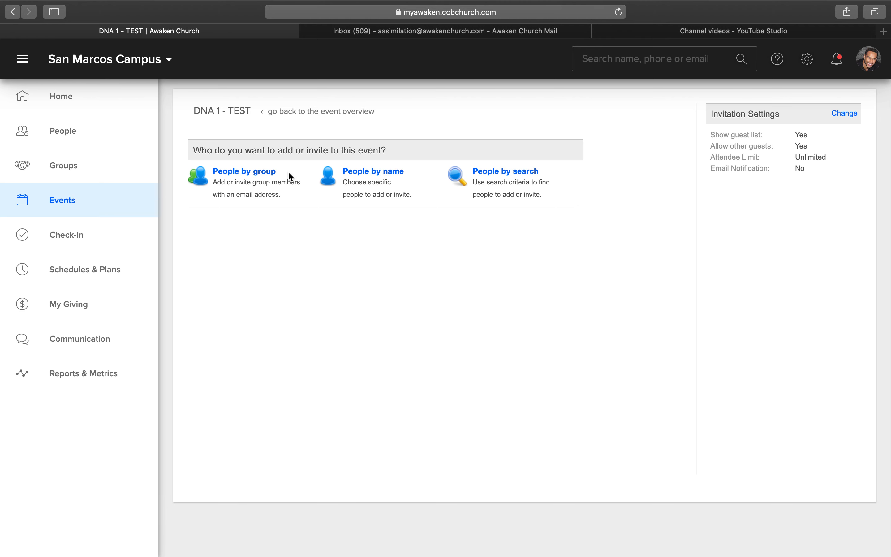
{"action": "left_click", "coordinate": [250, 174]}
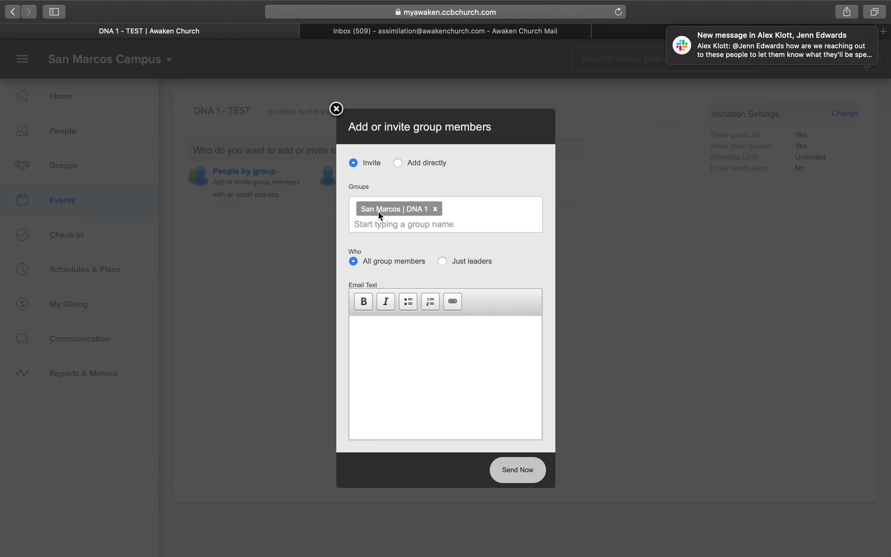
{"action": "left_click", "coordinate": [390, 337]}
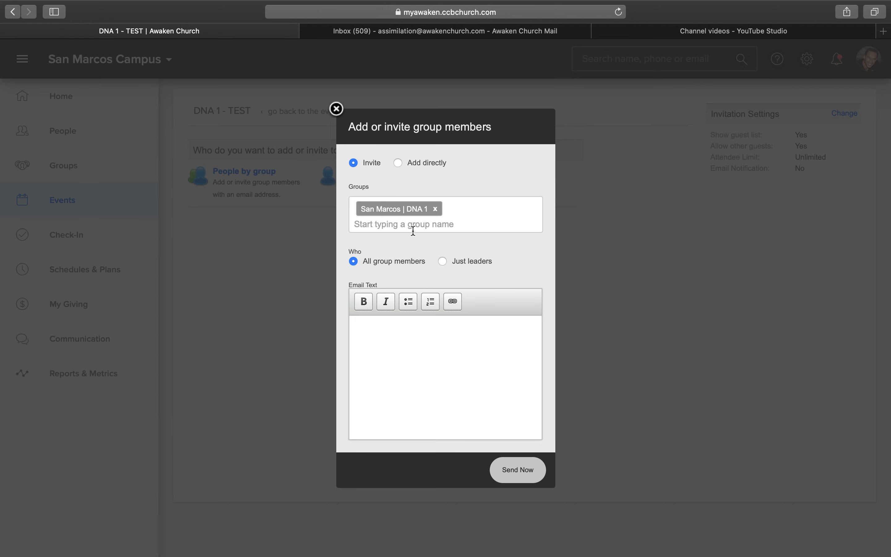
{"action": "left_click", "coordinate": [395, 350]}
{"action": "left_click", "coordinate": [337, 109]}
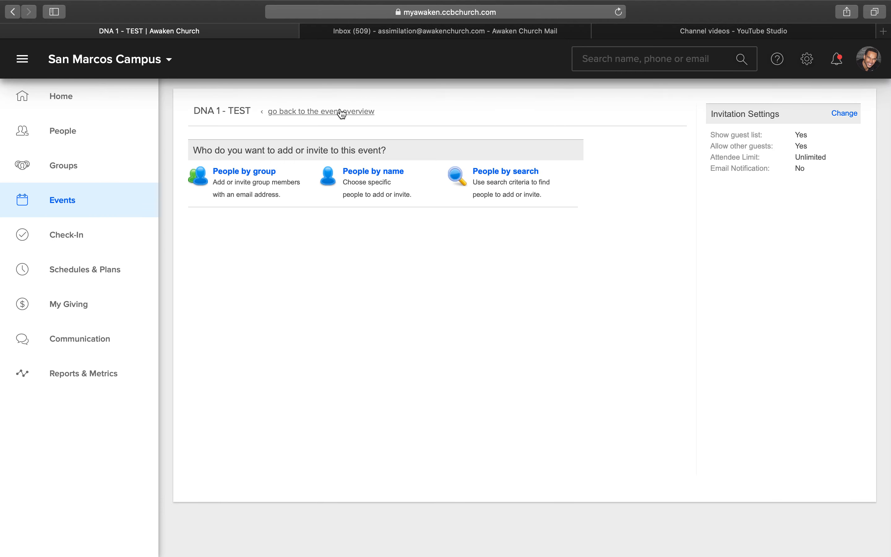
- Invite three people to the event by entering their names and send the invitations without email text
{"action": "left_click", "coordinate": [370, 176]}
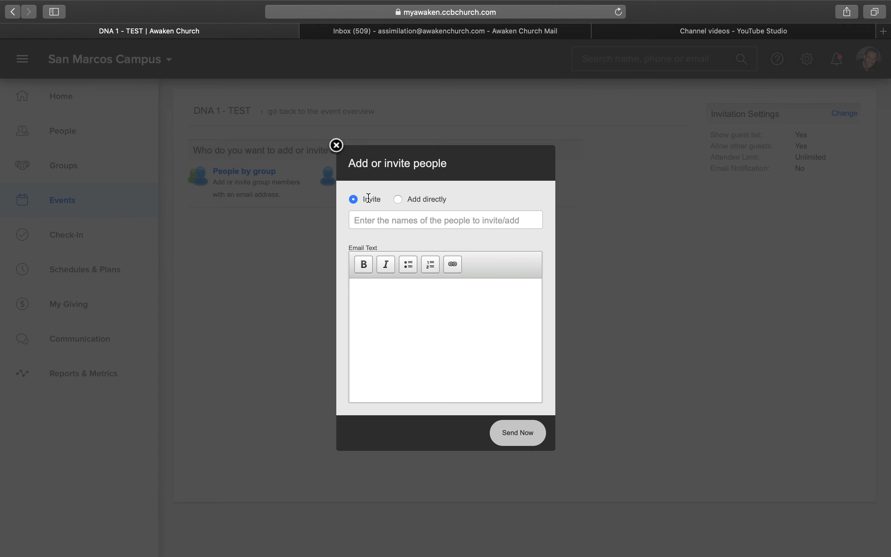
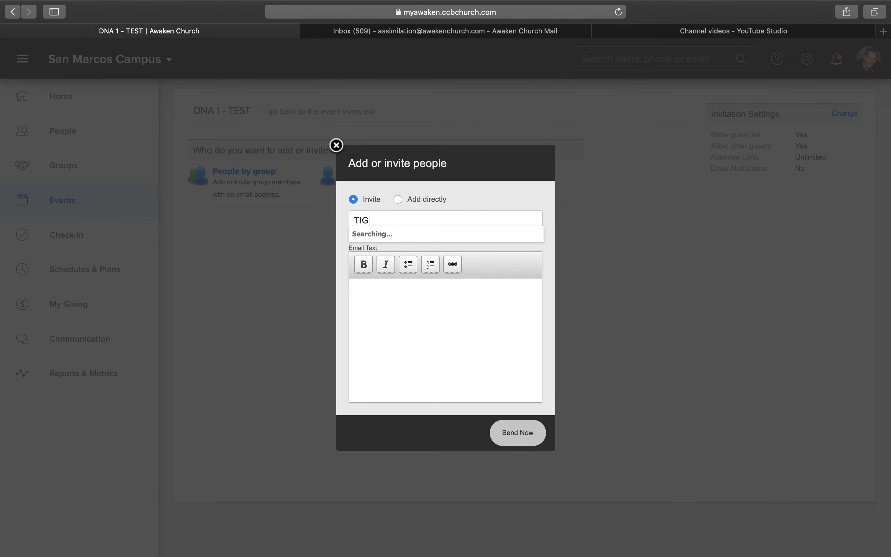
{"action": "left_click", "coordinate": [409, 235]}
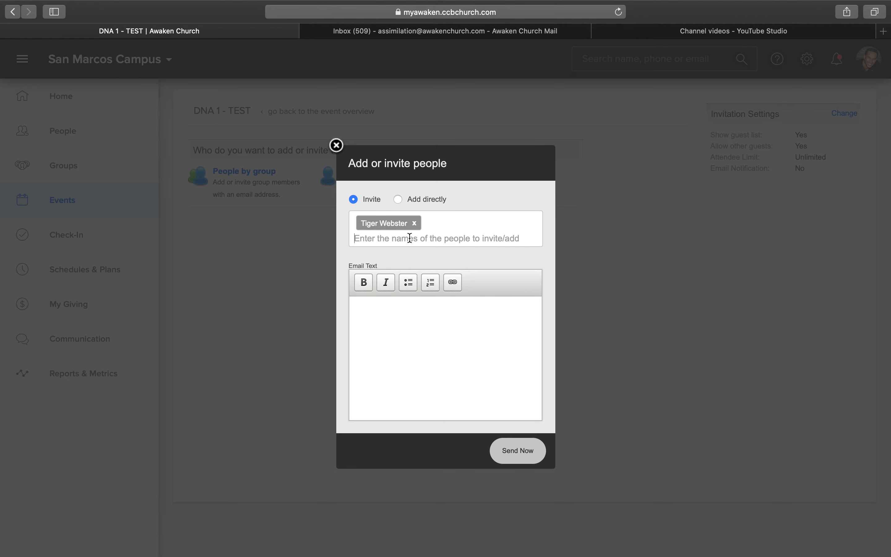
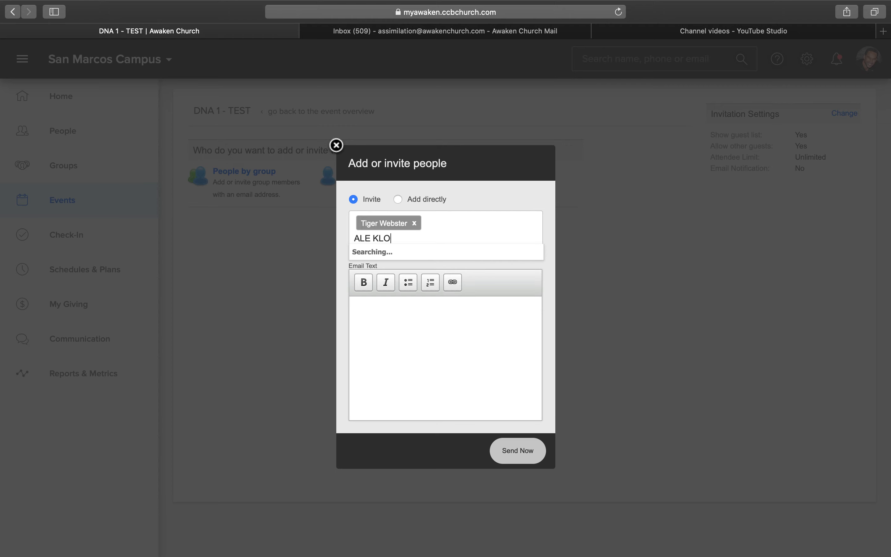
{"action": "left_click", "coordinate": [426, 256]}
{"action": "left_click", "coordinate": [424, 259]}
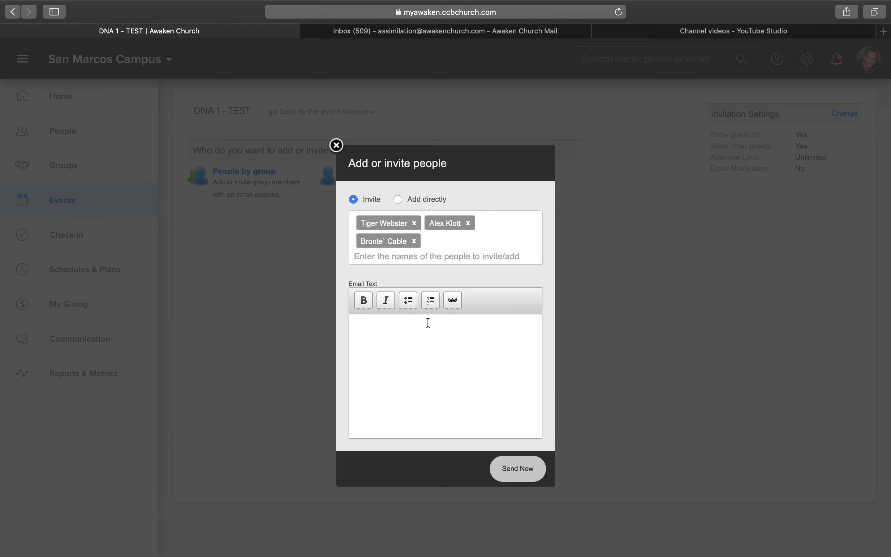
{"action": "left_click", "coordinate": [516, 472]}
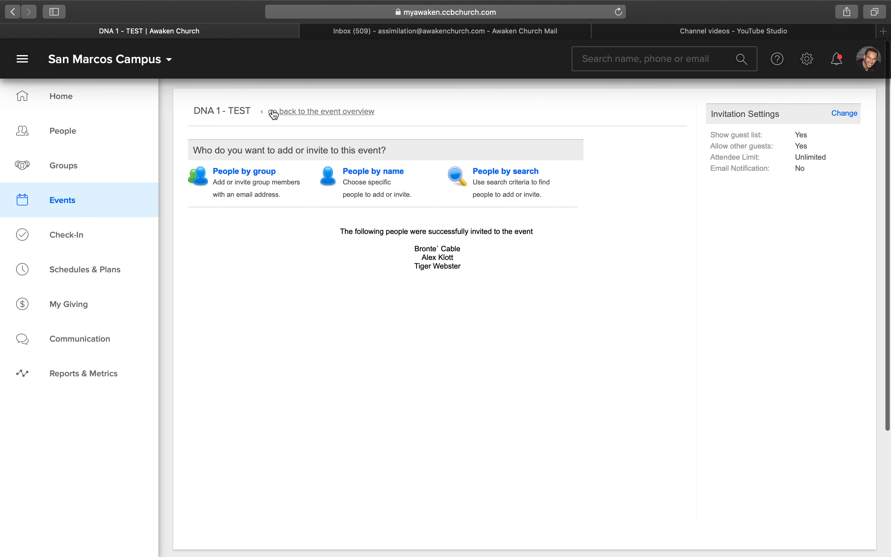
- Return to the event overview and check the guest list under the Yes, Maybe, No and Not Responded statuses
{"action": "left_click", "coordinate": [314, 112]}
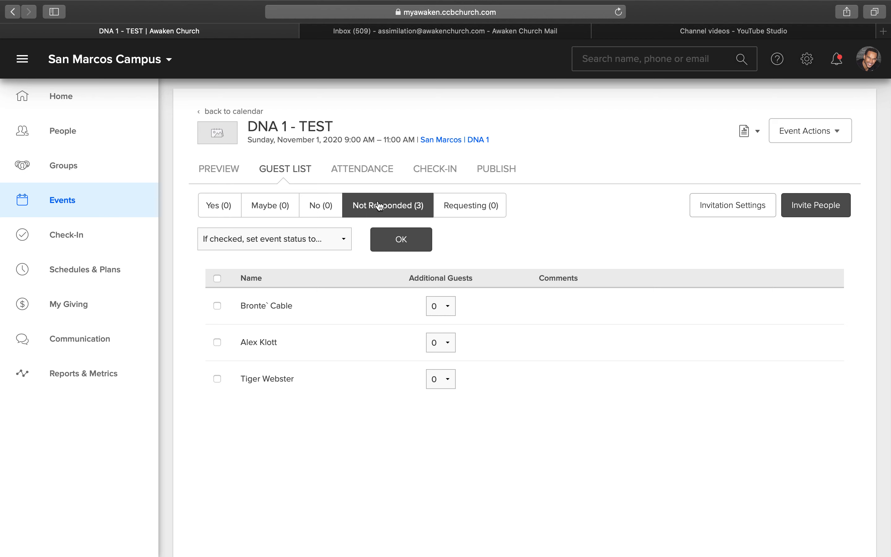
{"action": "left_click", "coordinate": [219, 205]}
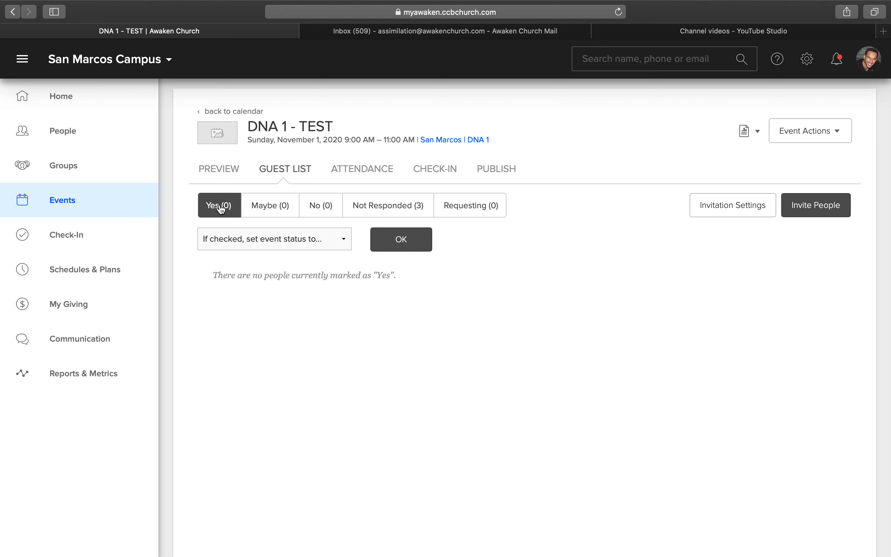
{"action": "left_click", "coordinate": [270, 206]}
{"action": "left_click", "coordinate": [320, 205]}
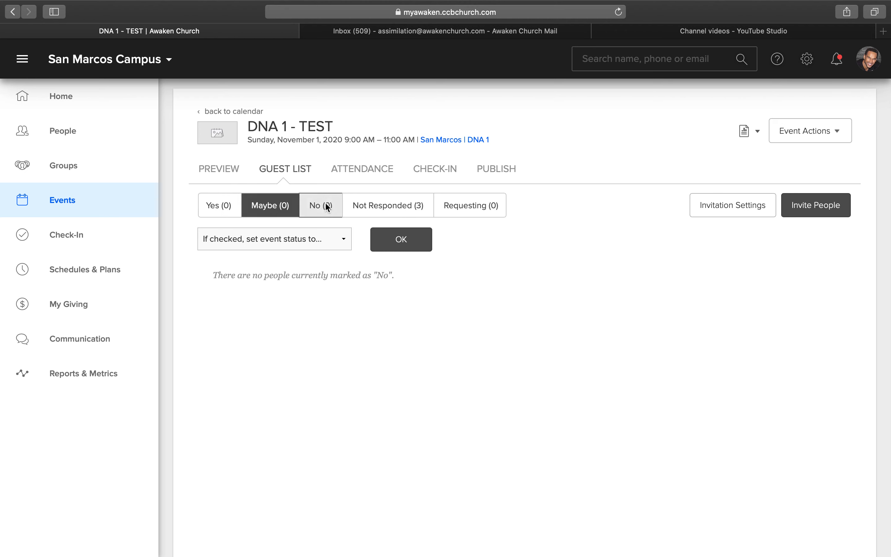
{"action": "left_click", "coordinate": [394, 210]}
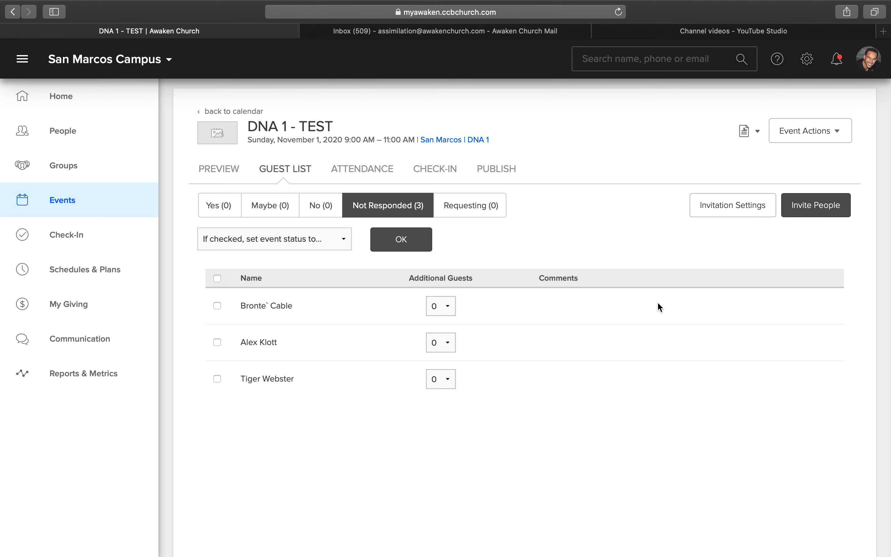
- Run the event's Guest List report for all statuses with On Screen output
{"action": "left_click", "coordinate": [757, 133]}
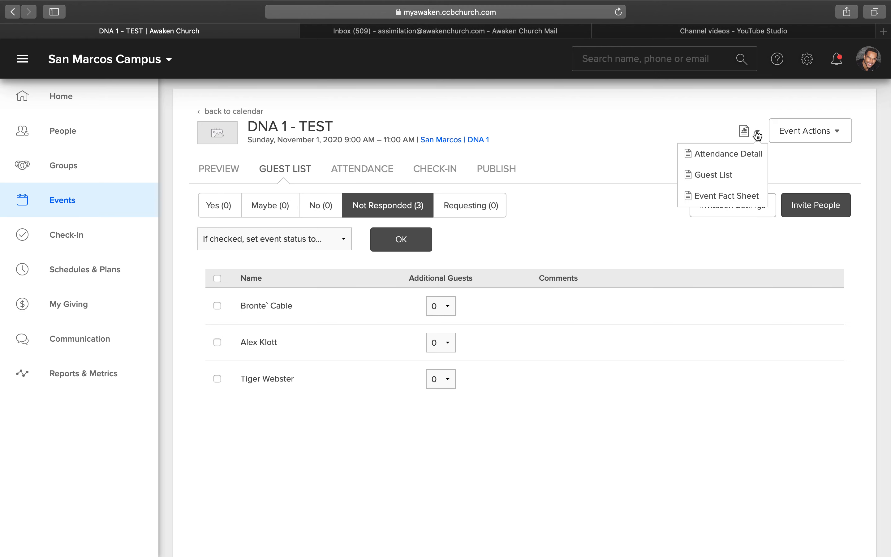
{"action": "left_click", "coordinate": [712, 175]}
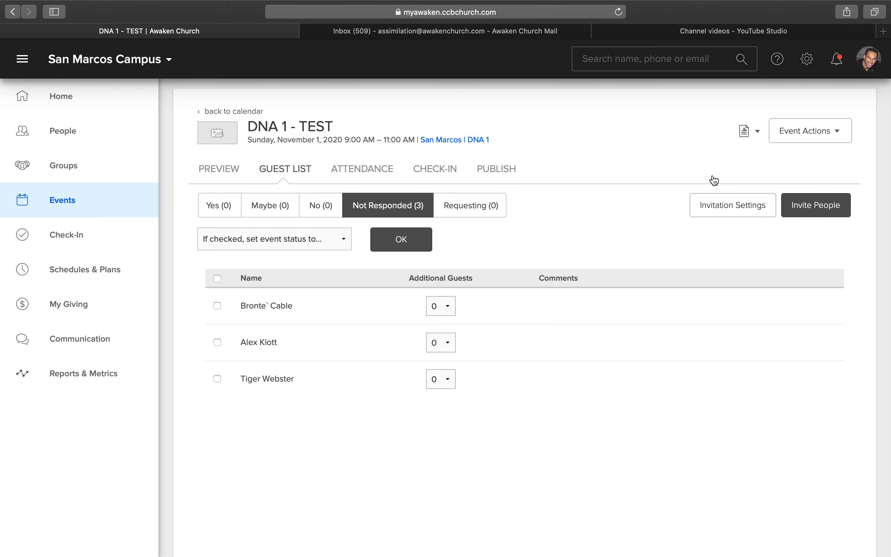
{"action": "scroll", "coordinate": [475, 325], "scroll_direction": "down", "scroll_amount": 1}
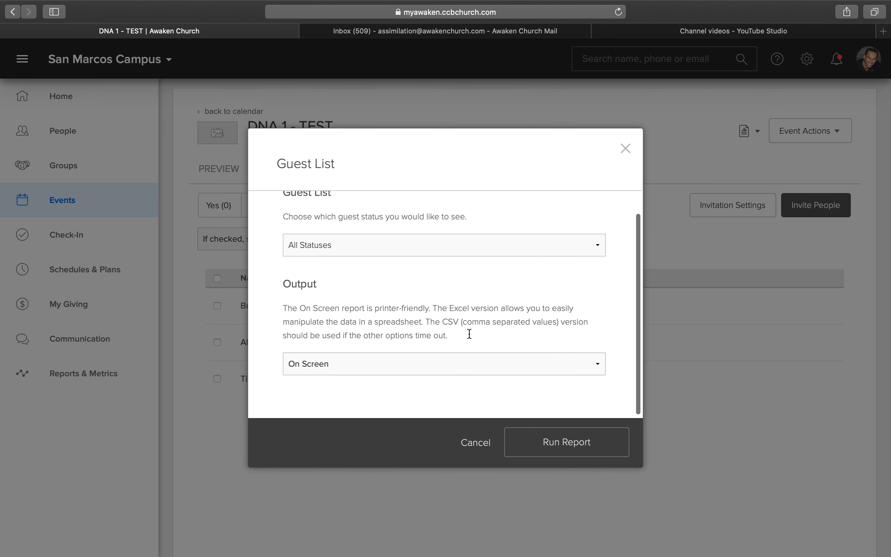
{"action": "left_click", "coordinate": [436, 365]}
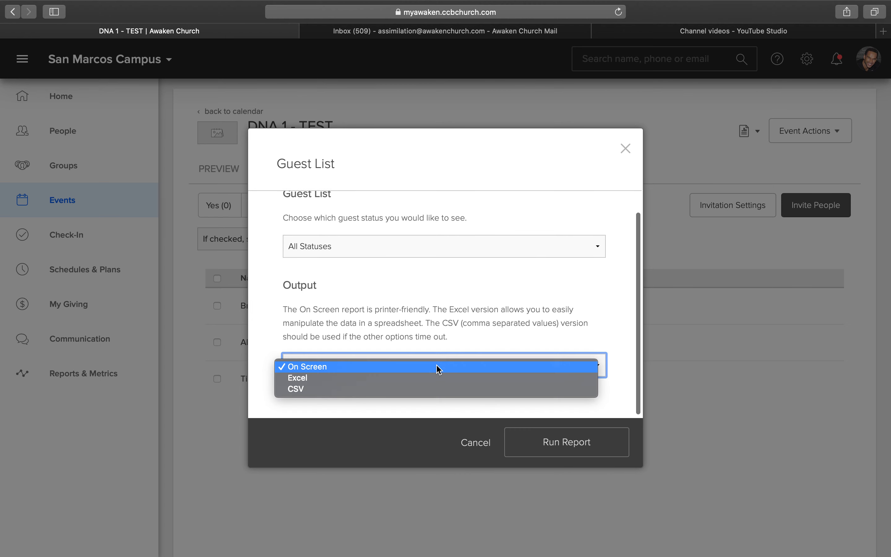
{"action": "left_click", "coordinate": [400, 392]}
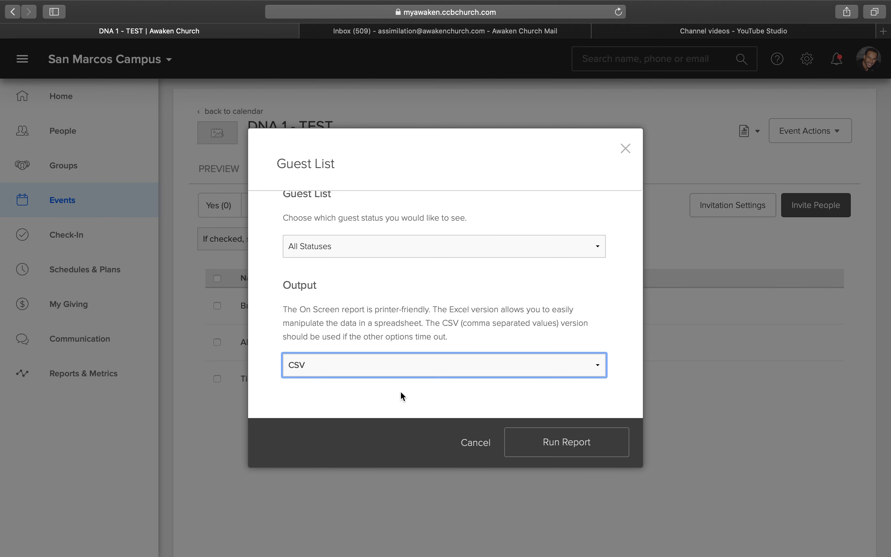
{"action": "left_click", "coordinate": [400, 375]}
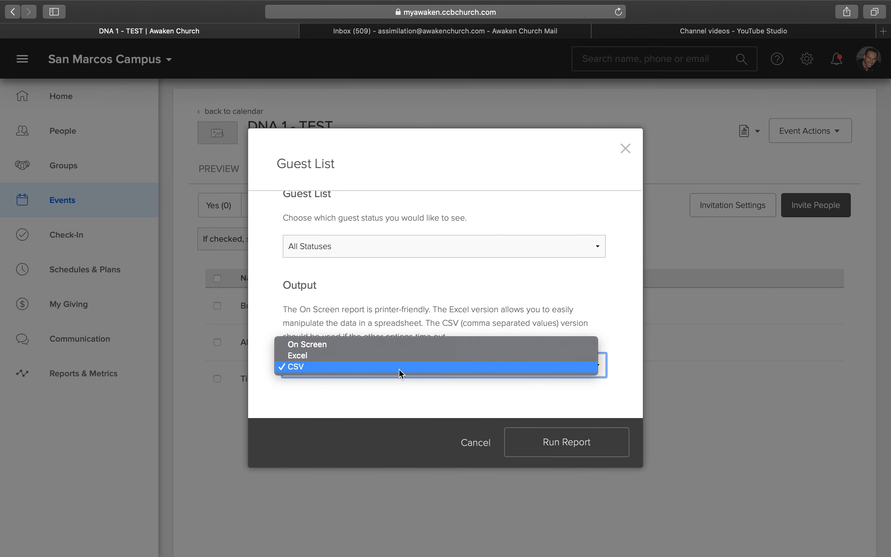
{"action": "left_click", "coordinate": [391, 344]}
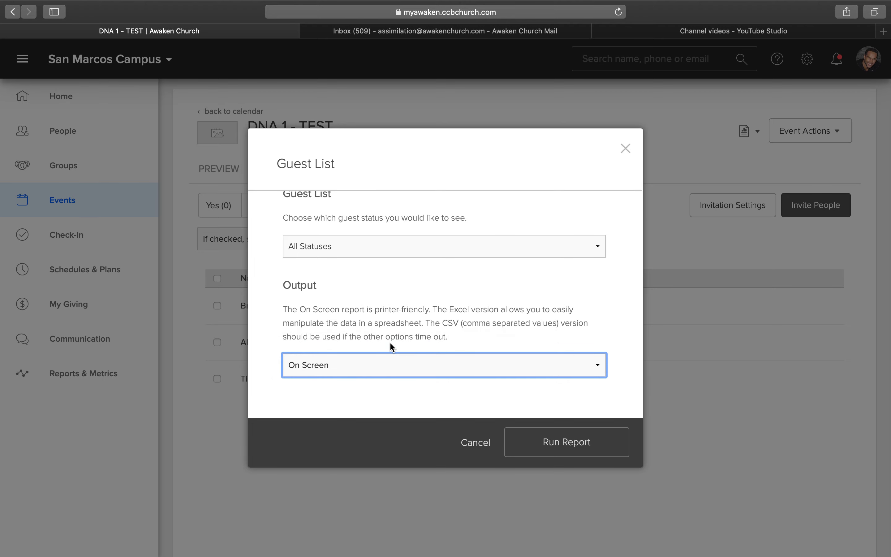
{"action": "left_click", "coordinate": [567, 444]}
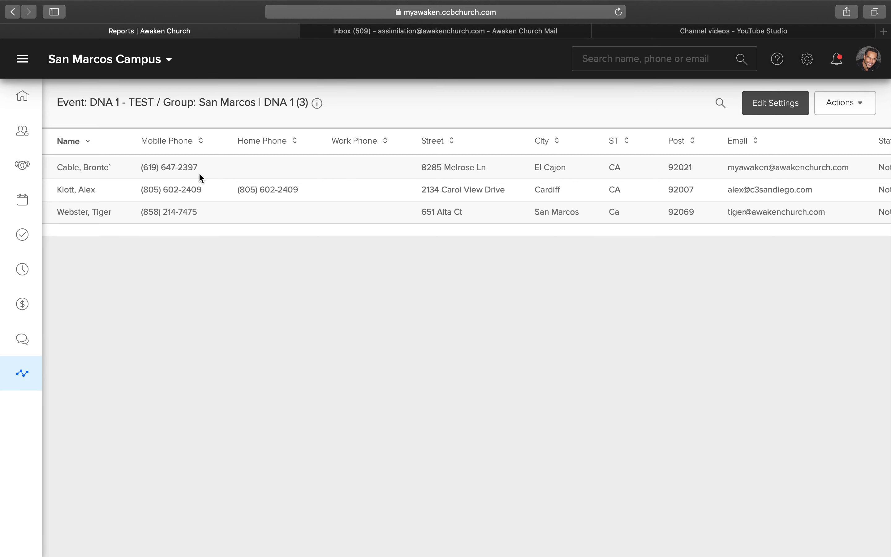
- Export the guest list report as CSV and allow downloads from the site
{"action": "left_click", "coordinate": [858, 105]}
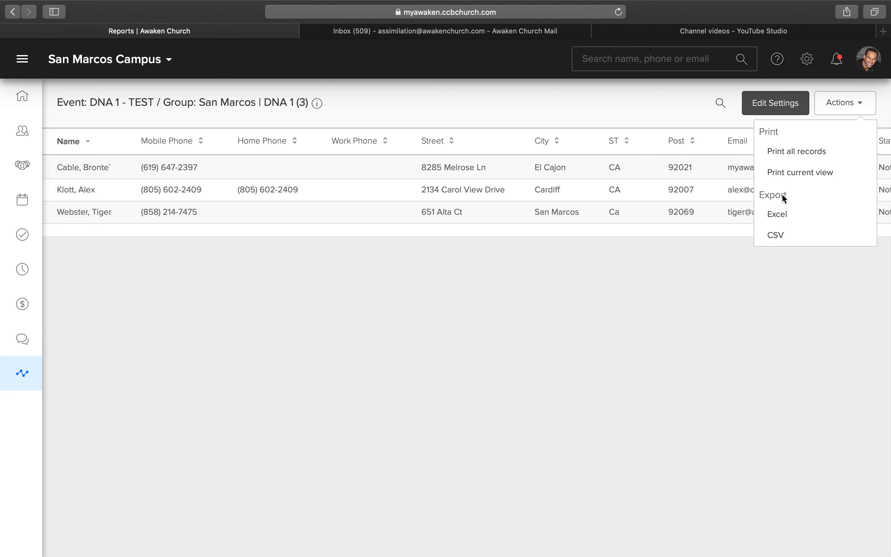
{"action": "left_click", "coordinate": [775, 235]}
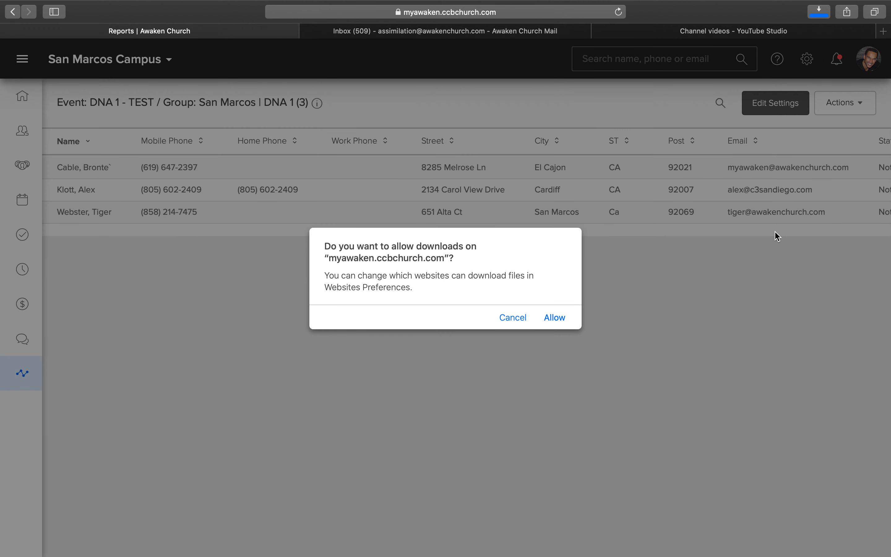
{"action": "left_click", "coordinate": [554, 318]}
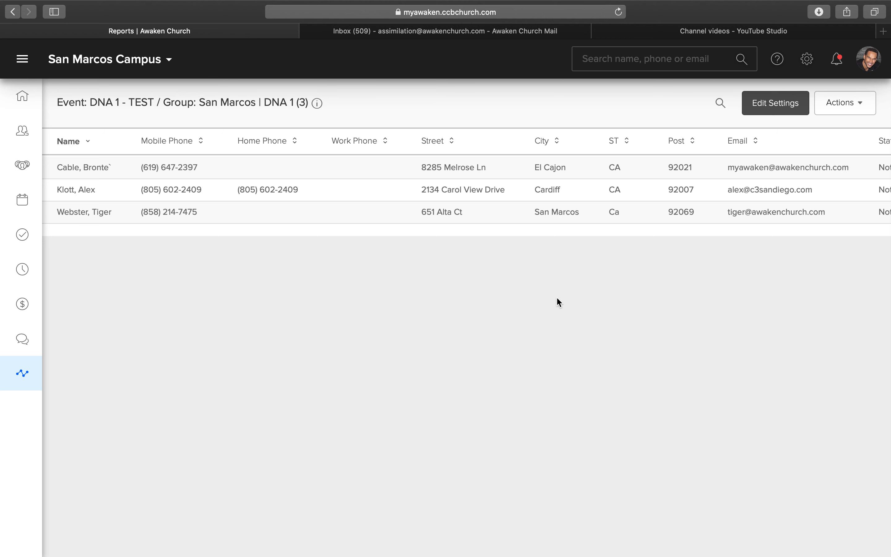
- Open the downloaded guest list CSV in Excel and copy the entire sheet
{"action": "left_click", "coordinate": [820, 12]}
{"action": "double_click", "coordinate": [745, 63]}
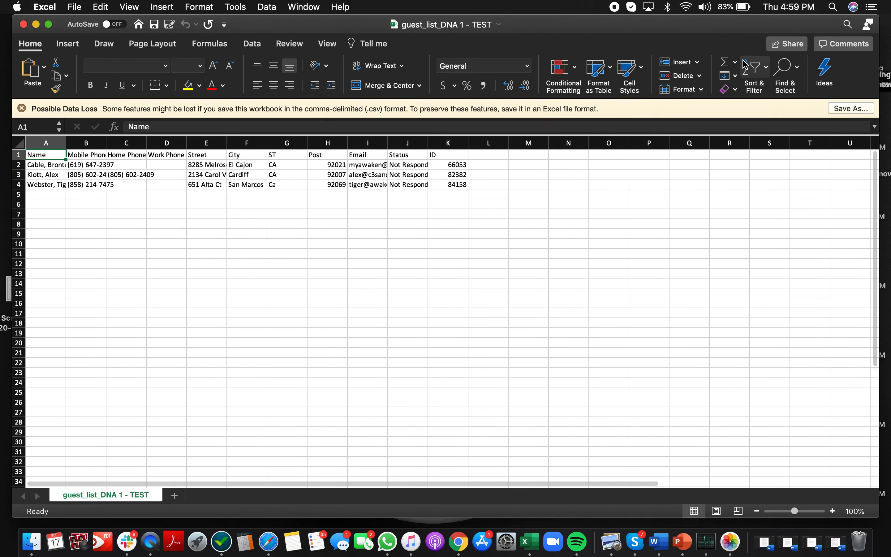
{"action": "key", "text": "super+a"}
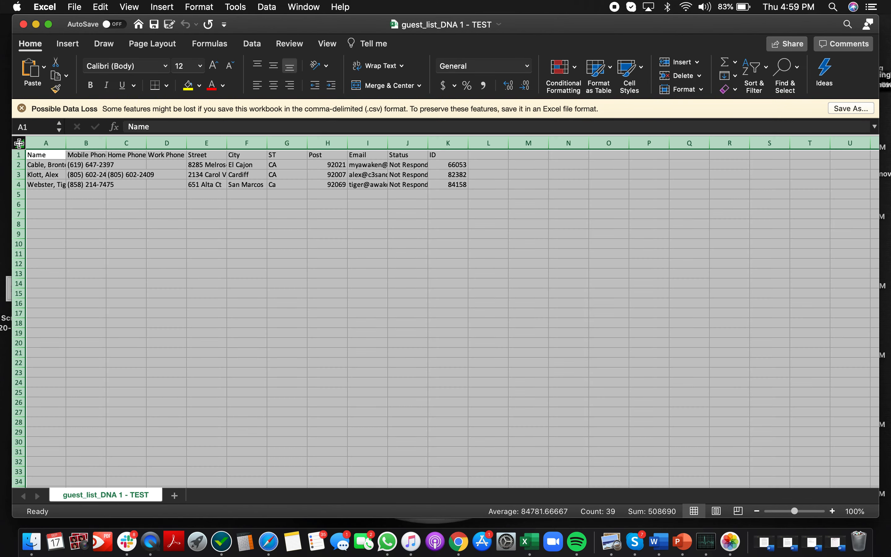
{"action": "key", "text": "super+c"}
{"action": "left_click", "coordinate": [131, 233]}
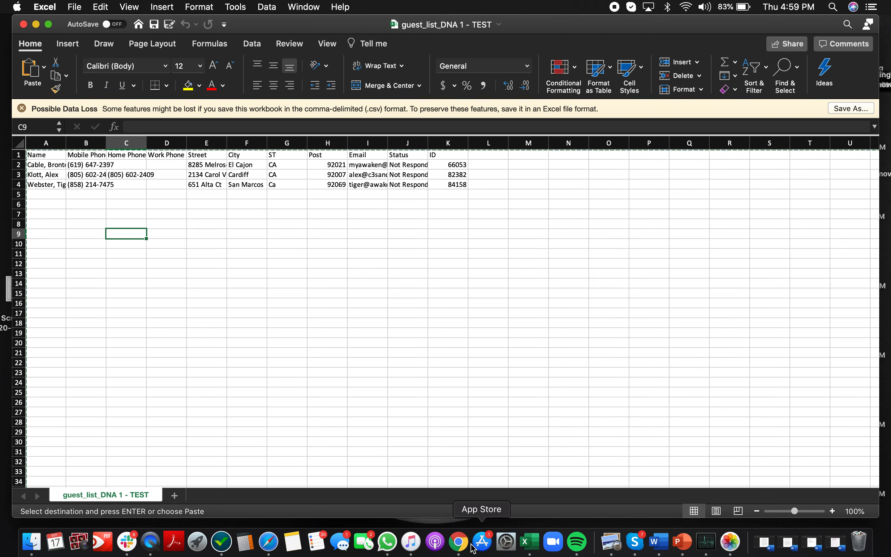
- Switch back to Safari and return from the report to the DNA 1 - TEST event page
{"action": "left_click", "coordinate": [459, 541]}
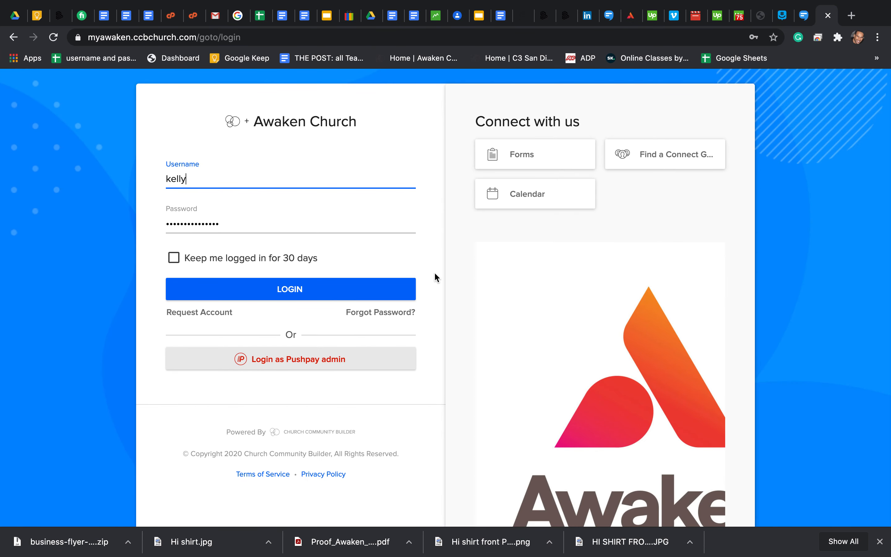
{"action": "mouse_move", "coordinate": [289, 553]}
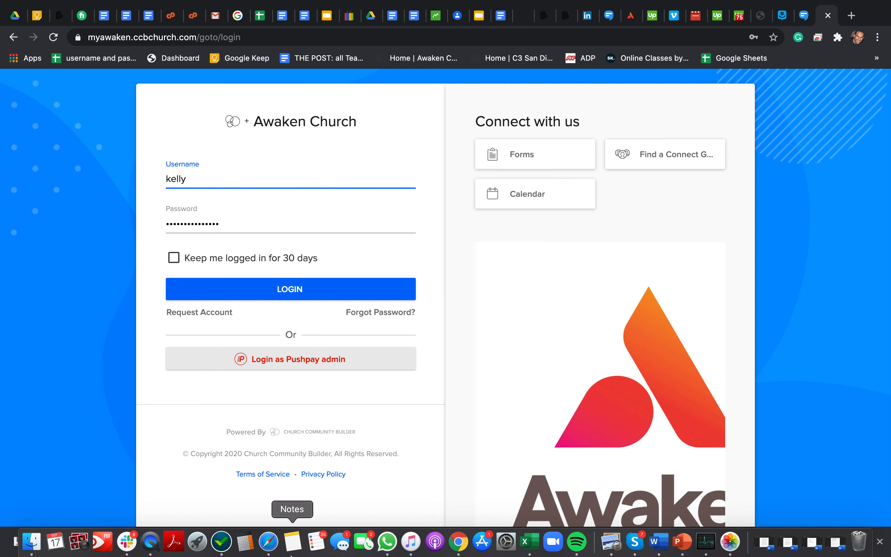
{"action": "left_click", "coordinate": [263, 549]}
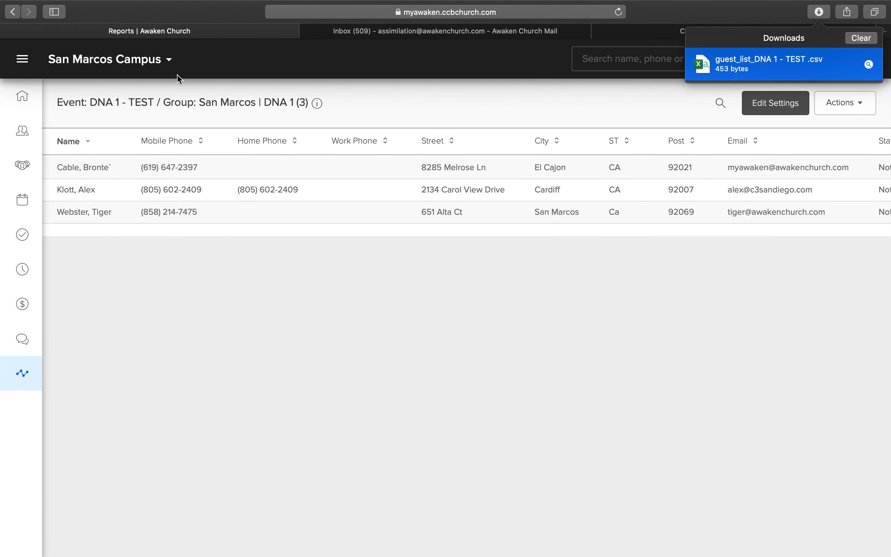
{"action": "key", "text": "super+l"}
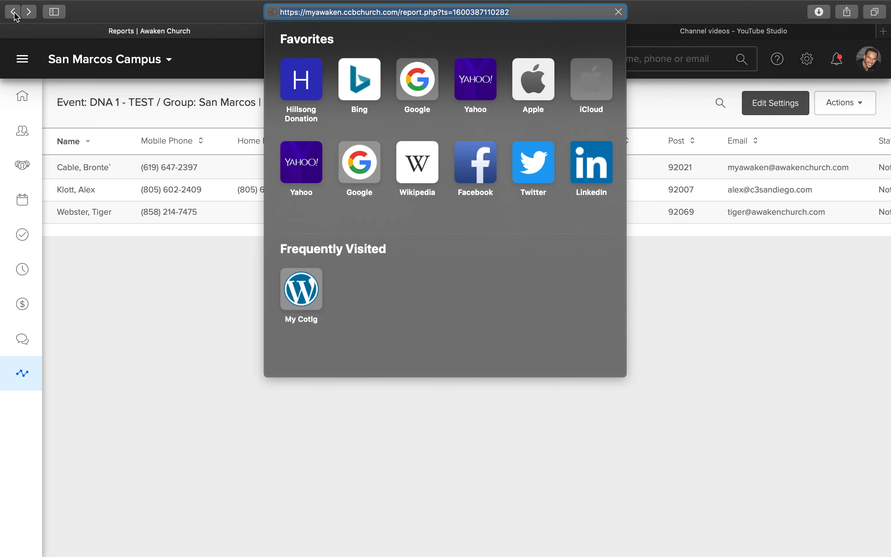
{"action": "left_click", "coordinate": [14, 13]}
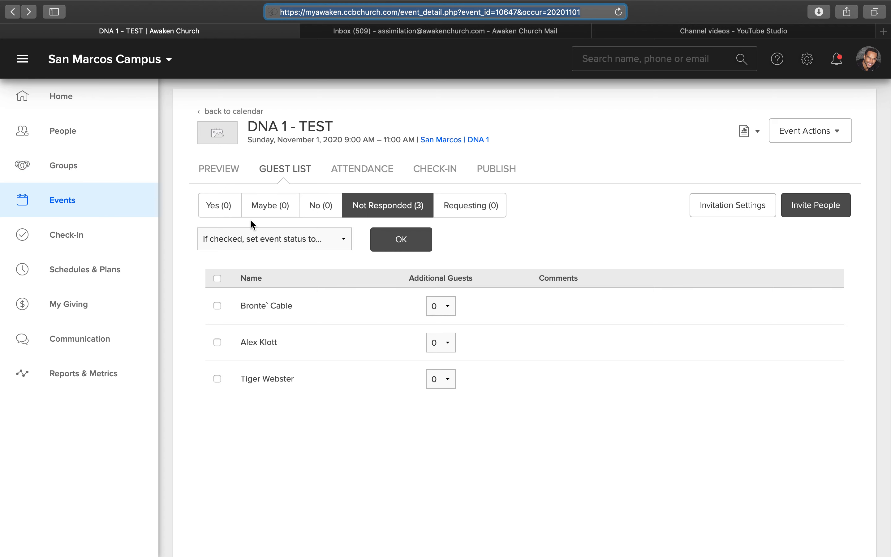
- Review the event's check-in settings, including the attendance grouping, and close them without saving
{"action": "left_click", "coordinate": [433, 169]}
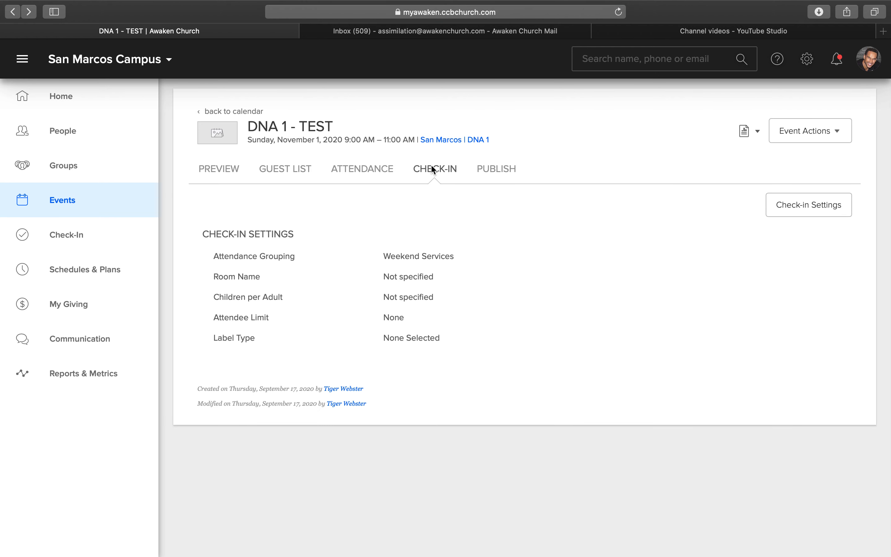
{"action": "left_click", "coordinate": [828, 205]}
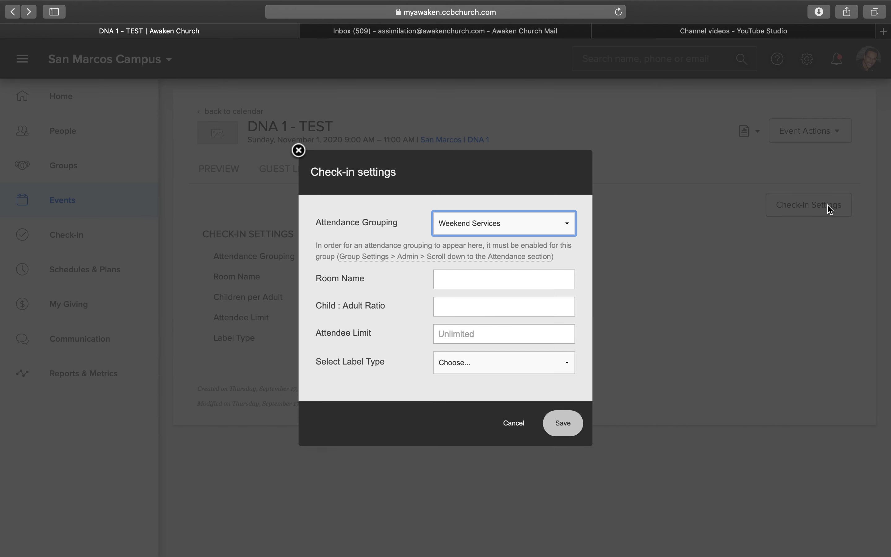
{"action": "left_click", "coordinate": [566, 224]}
{"action": "left_click", "coordinate": [620, 242]}
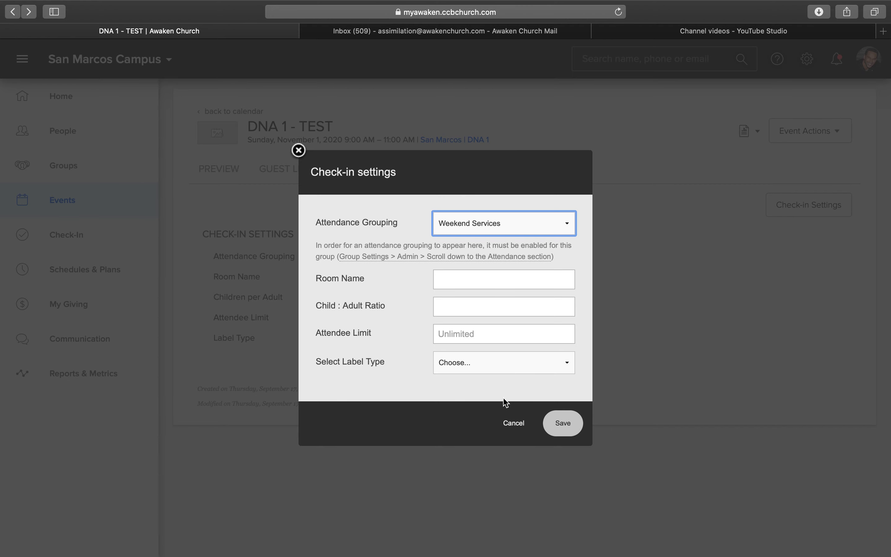
{"action": "left_click", "coordinate": [514, 423]}
- Check the event's guest list under the No and Not Responded statuses and view the available event reports
{"action": "left_click", "coordinate": [286, 180]}
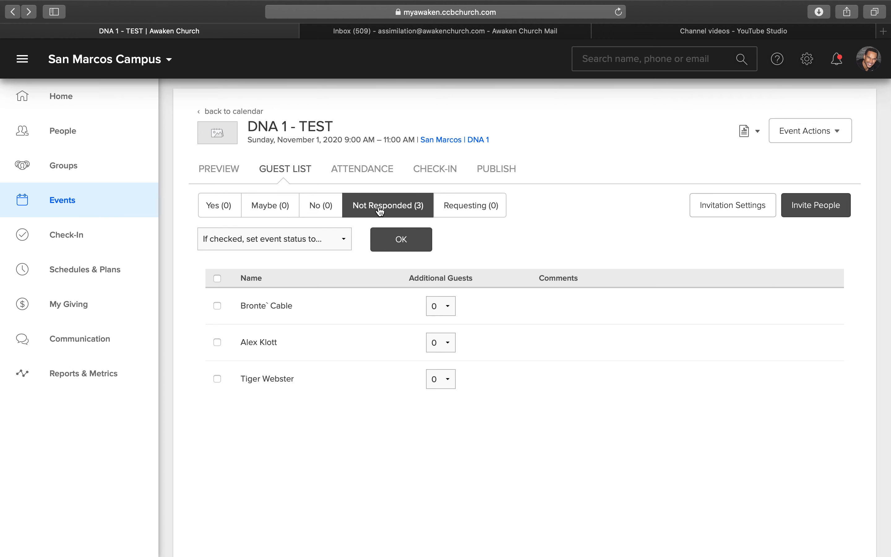
{"action": "left_click", "coordinate": [311, 215]}
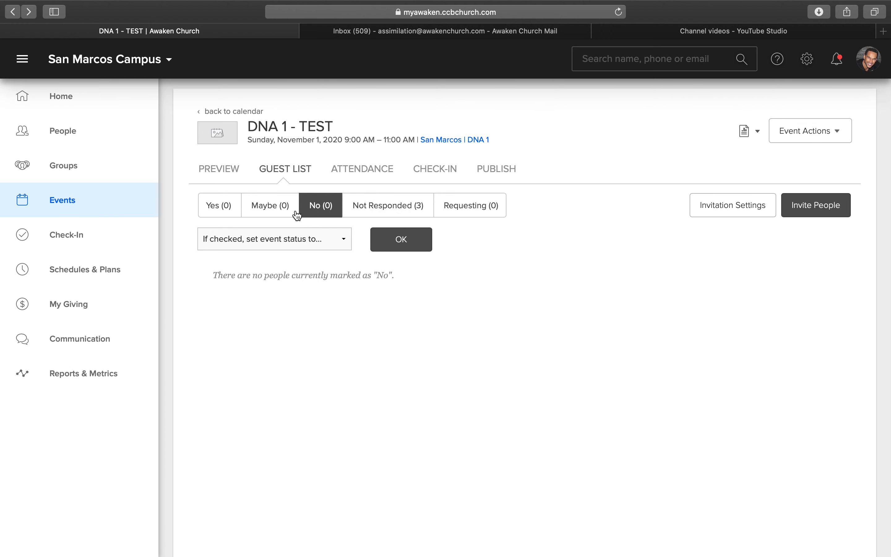
{"action": "left_click", "coordinate": [397, 212]}
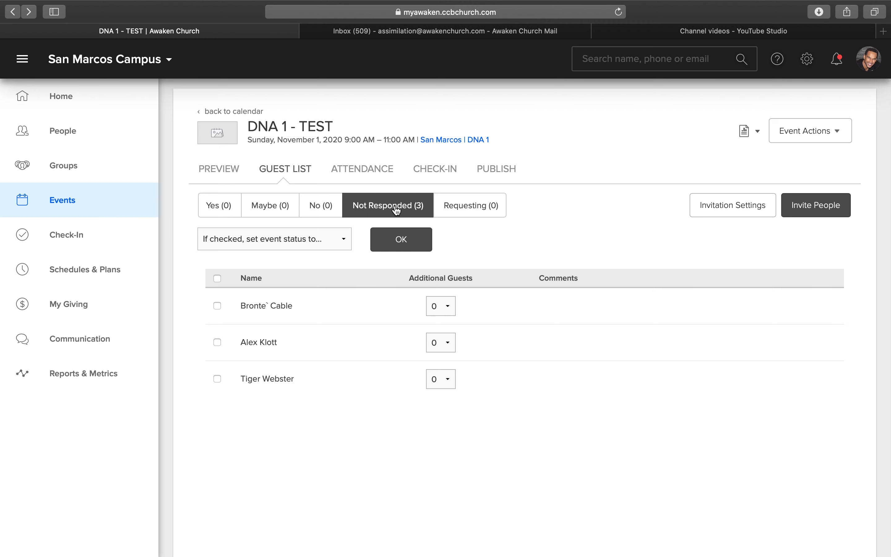
{"action": "left_click", "coordinate": [758, 133]}
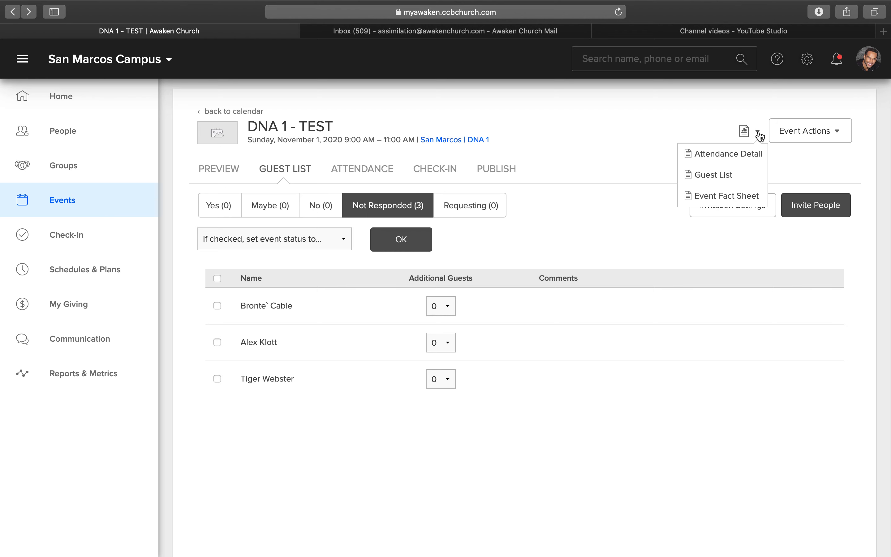
{"action": "left_click", "coordinate": [581, 408]}
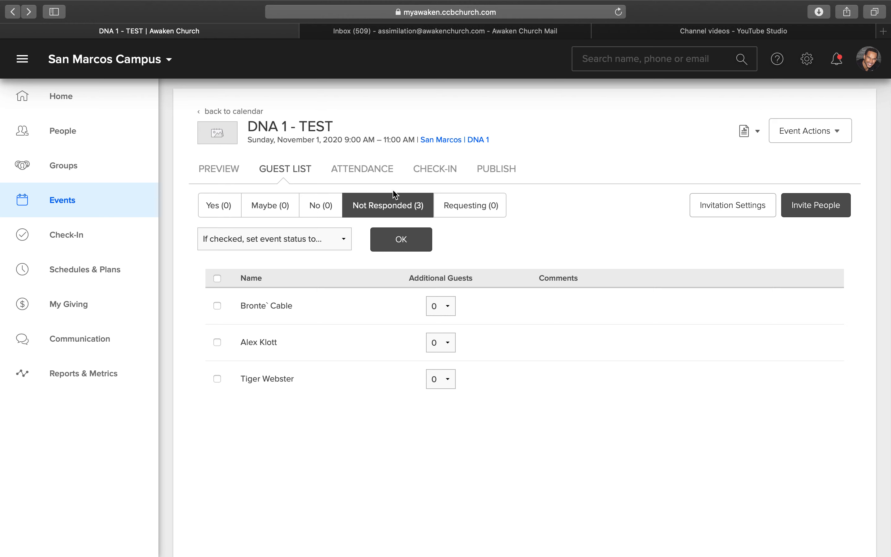
{"action": "mouse_move", "coordinate": [639, 4]}
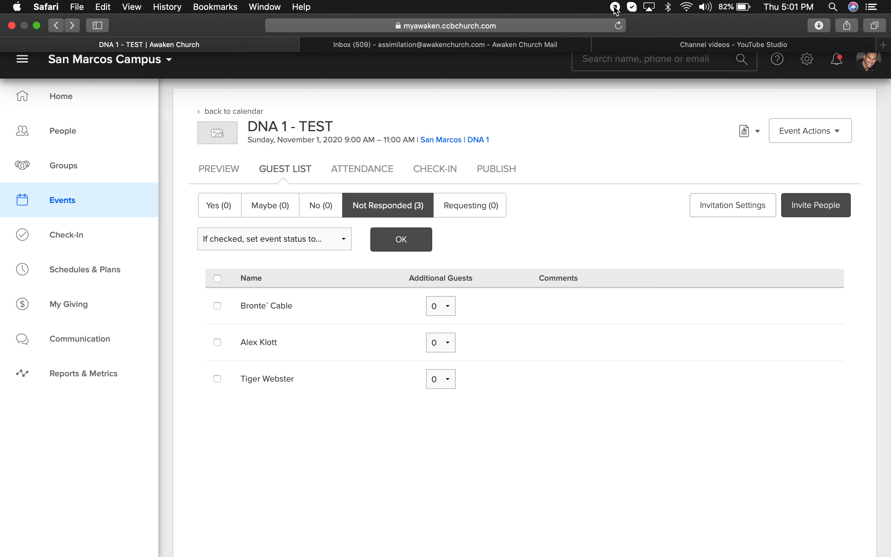